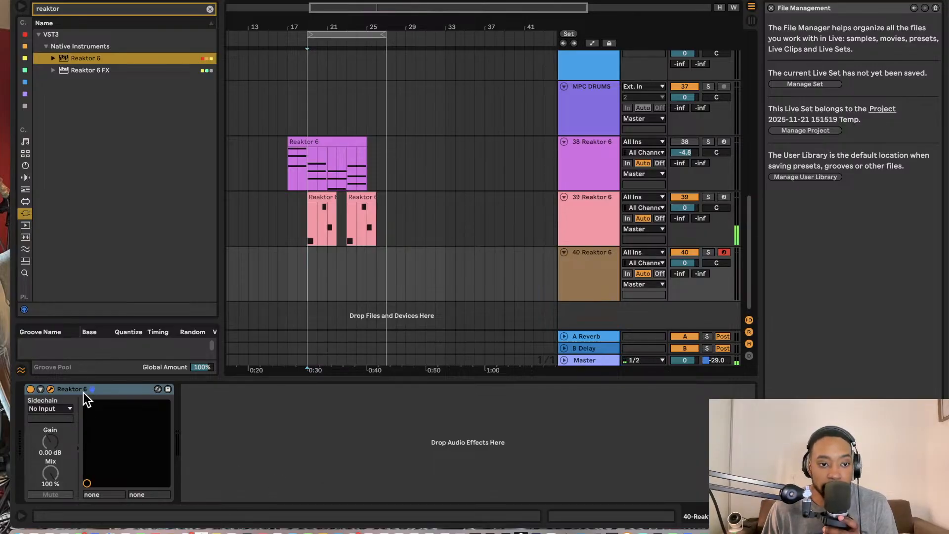
- Open the Reaktor 6 instrument on track 40 in edit mode and load the recent ensemble The basics
{"action": "left_click", "coordinate": [51, 389]}
{"action": "left_click", "coordinate": [524, 303]}
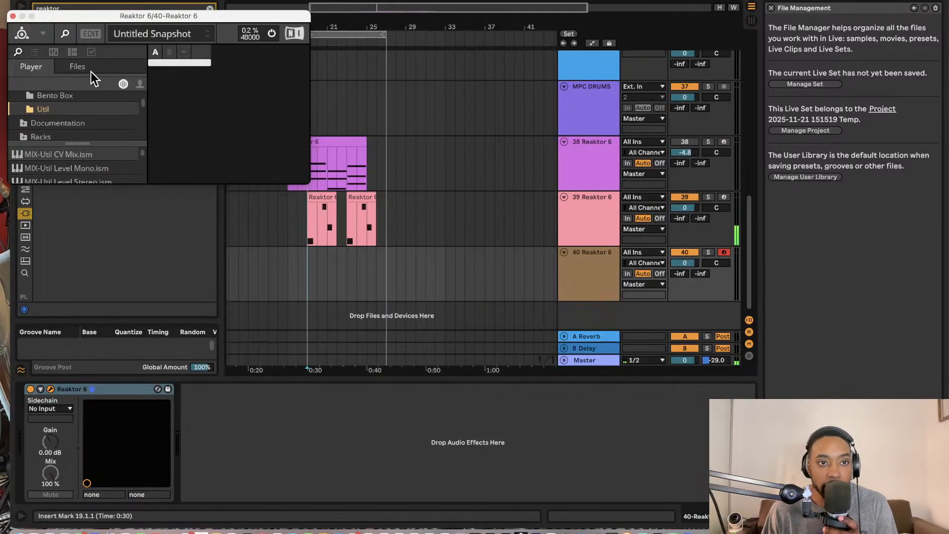
{"action": "left_click", "coordinate": [90, 34]}
{"action": "left_click", "coordinate": [114, 32]}
{"action": "mouse_move", "coordinate": [125, 50]}
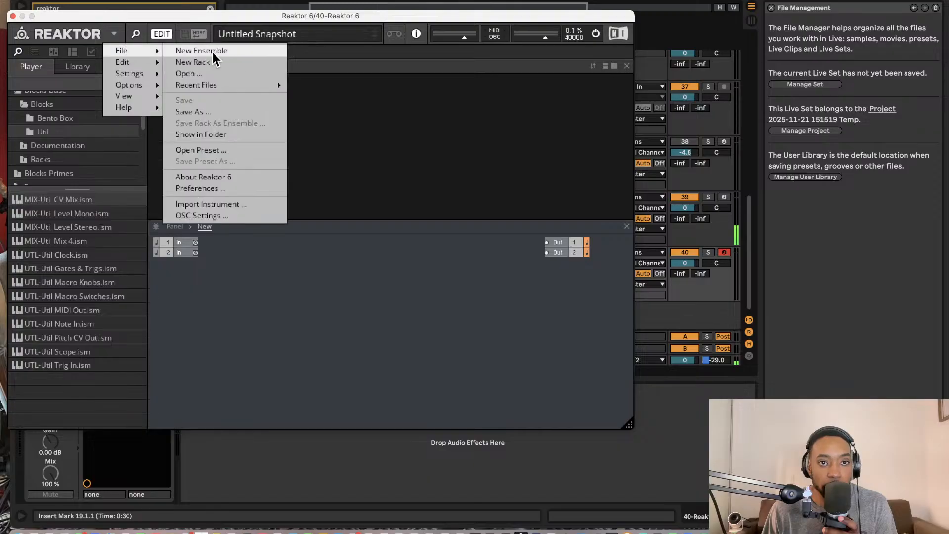
{"action": "mouse_move", "coordinate": [221, 85]}
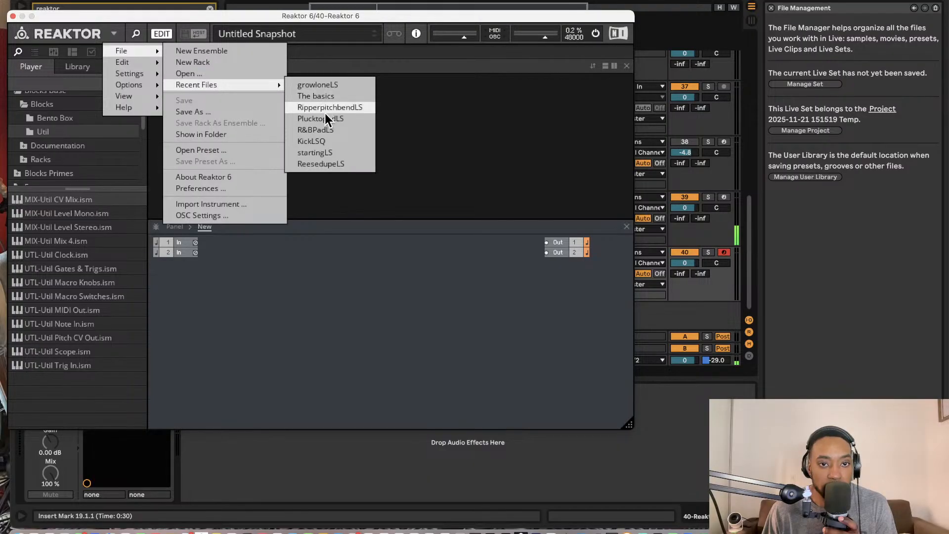
{"action": "left_click", "coordinate": [334, 97]}
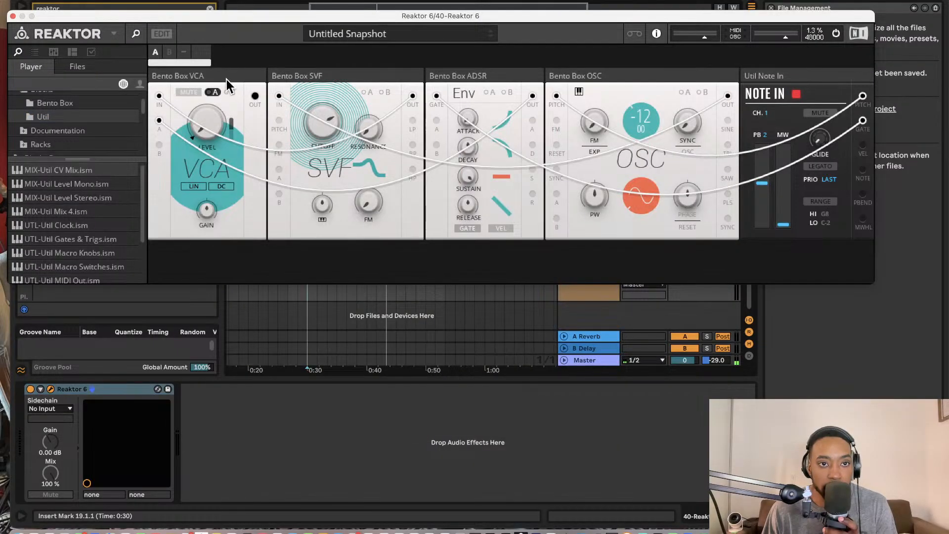
- Show the loaded ensemble in edit view and make the Reaktor window taller
{"action": "left_click", "coordinate": [166, 34]}
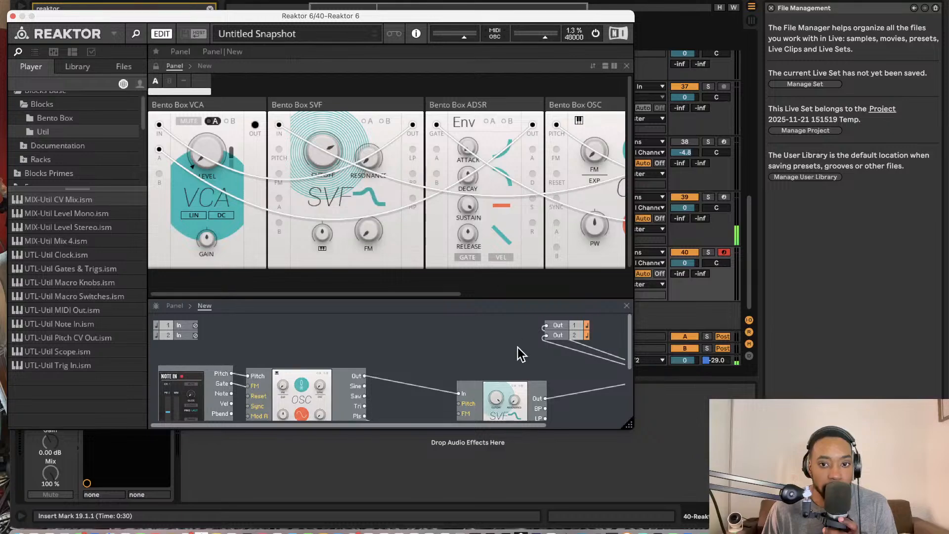
{"action": "left_click_drag", "start_coordinate": [628, 426], "coordinate": [625, 509]}
{"action": "key", "text": "super+m"}
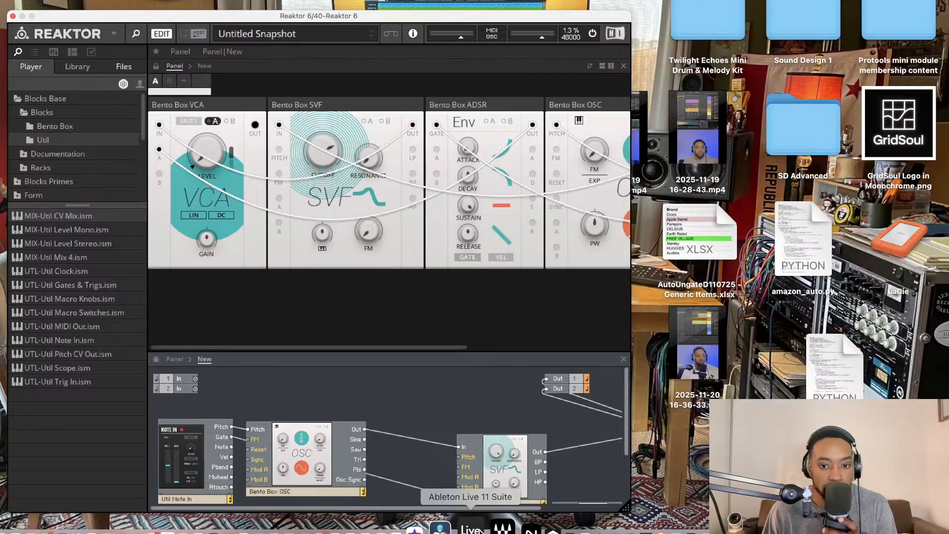
{"action": "right_click", "coordinate": [475, 527]}
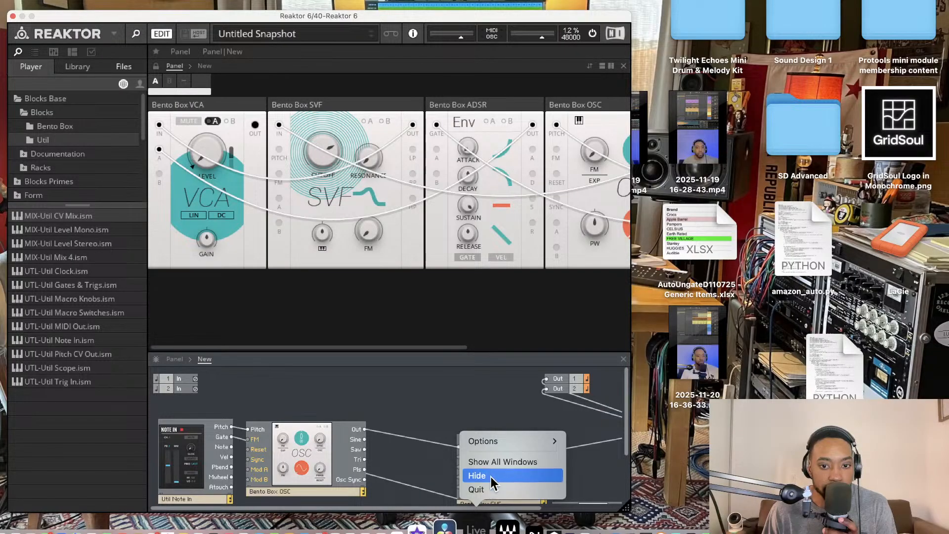
{"action": "left_click", "coordinate": [497, 464]}
{"action": "left_click", "coordinate": [497, 464]}
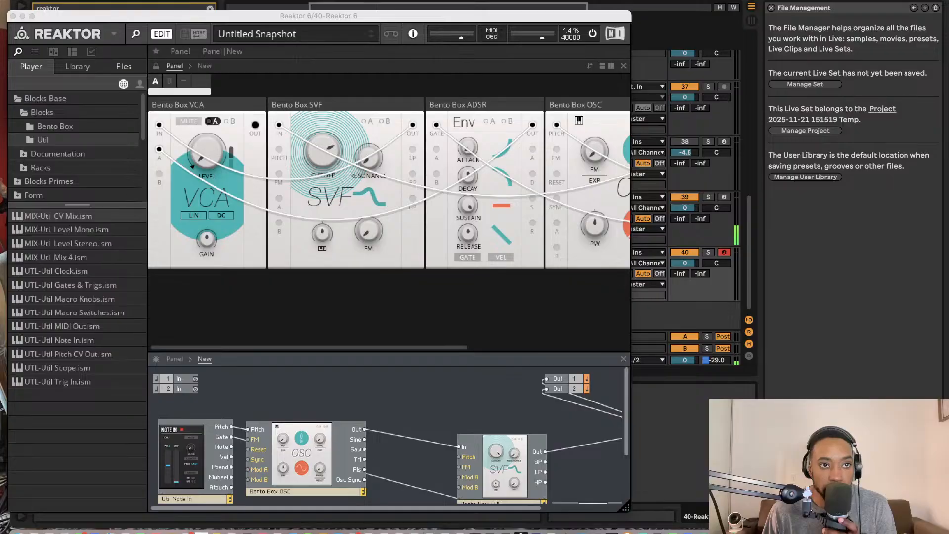
- Reposition the Reaktor window higher on the screen and enlarge its structure view beneath the panel
{"action": "left_click", "coordinate": [32, 0]}
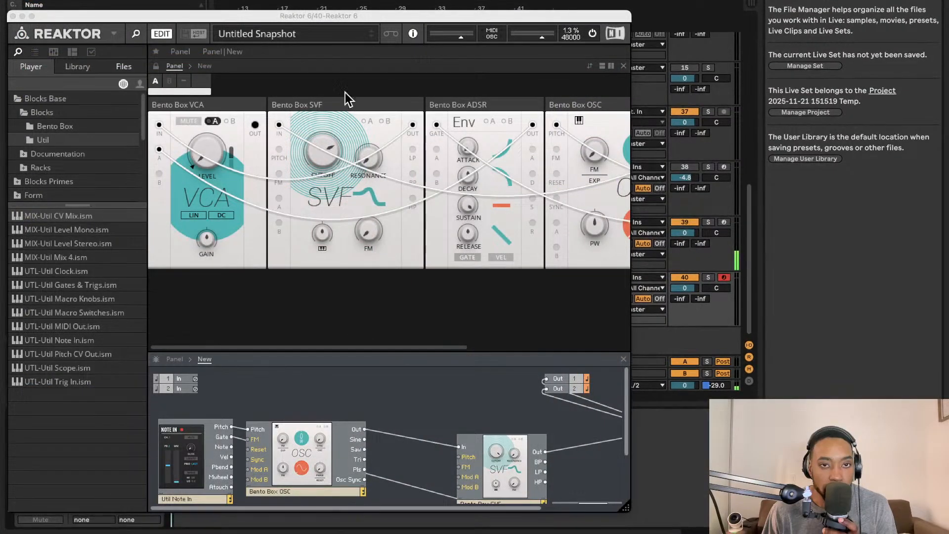
{"action": "left_click_drag", "start_coordinate": [306, 15], "coordinate": [389, 4]}
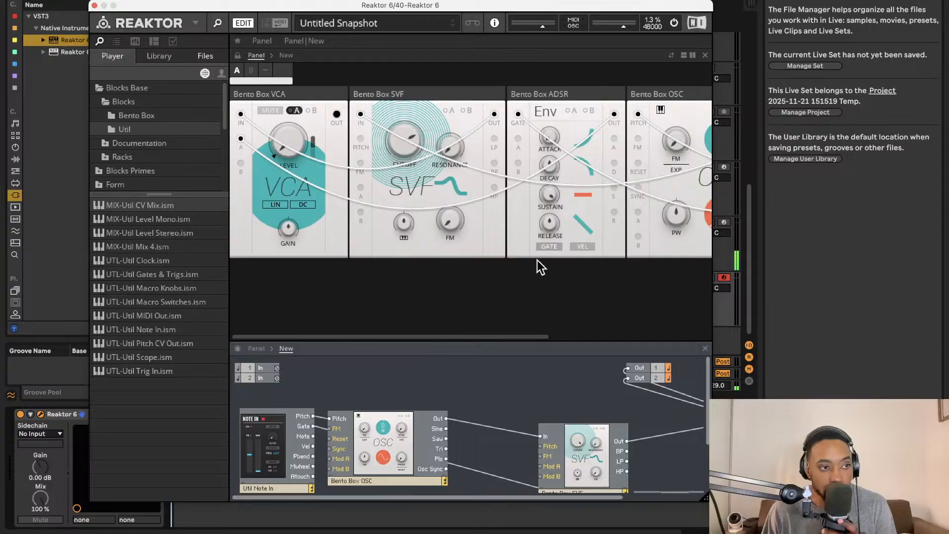
{"action": "left_click_drag", "start_coordinate": [428, 6], "coordinate": [383, 1]}
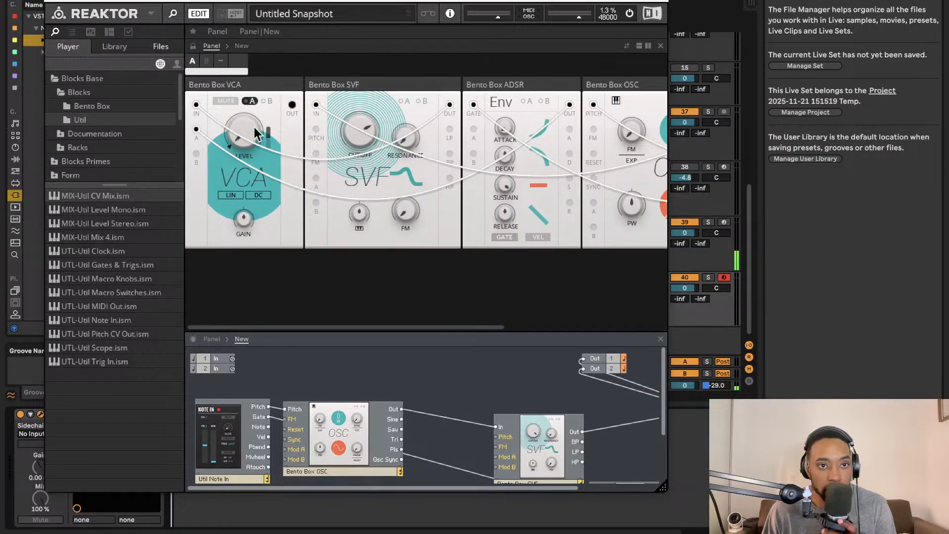
{"action": "left_click_drag", "start_coordinate": [497, 330], "coordinate": [445, 275]}
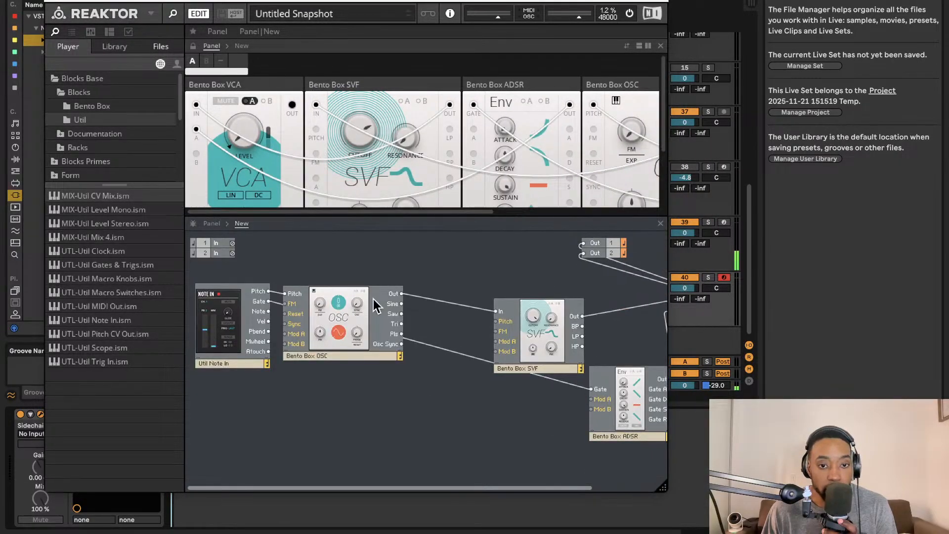
- Duplicate the Bento Box OSC block in the structure and arrange the copy below the original
{"action": "right_click", "coordinate": [331, 296]}
{"action": "left_click", "coordinate": [399, 369]}
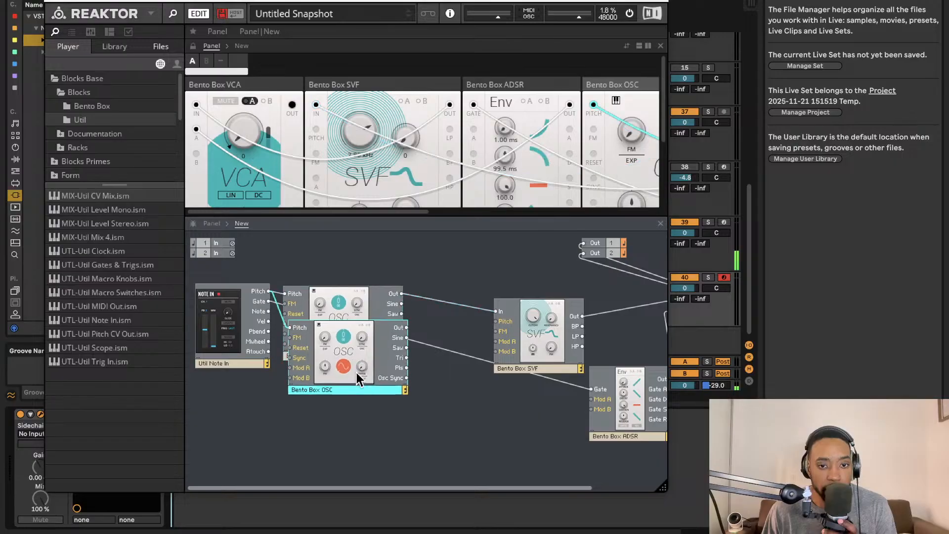
{"action": "left_click_drag", "start_coordinate": [357, 373], "coordinate": [352, 449]}
{"action": "left_click_drag", "start_coordinate": [320, 319], "coordinate": [330, 342]}
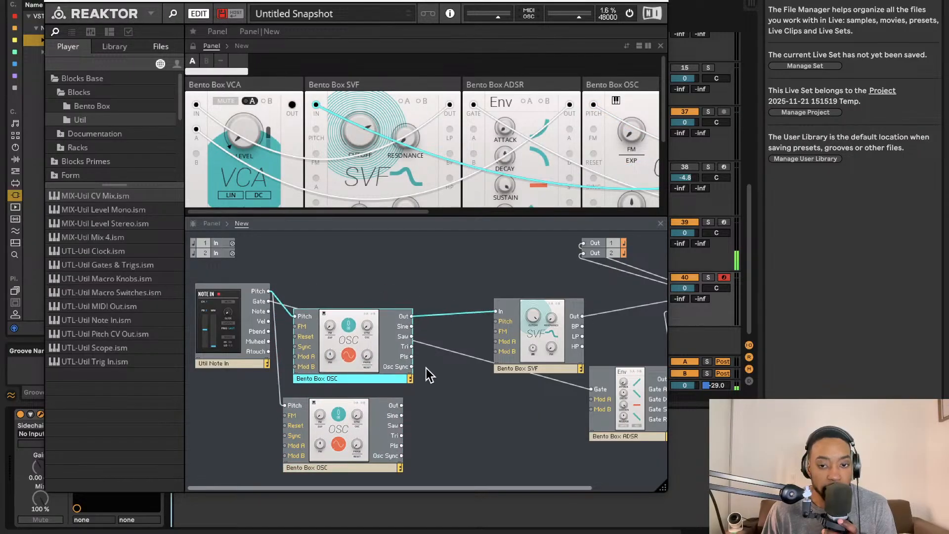
- Add a Bento Mix block from the Bento Box folder and wire both oscillators' Out ports to its In 1 and In 2
{"action": "left_click", "coordinate": [110, 239]}
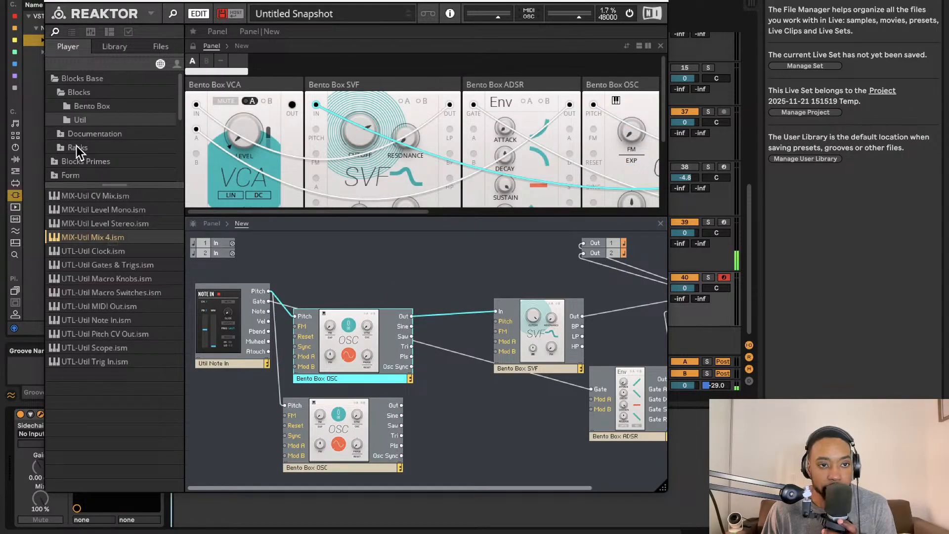
{"action": "left_click", "coordinate": [94, 108]}
{"action": "left_click_drag", "start_coordinate": [108, 239], "coordinate": [456, 372]}
{"action": "left_click_drag", "start_coordinate": [412, 316], "coordinate": [454, 373]}
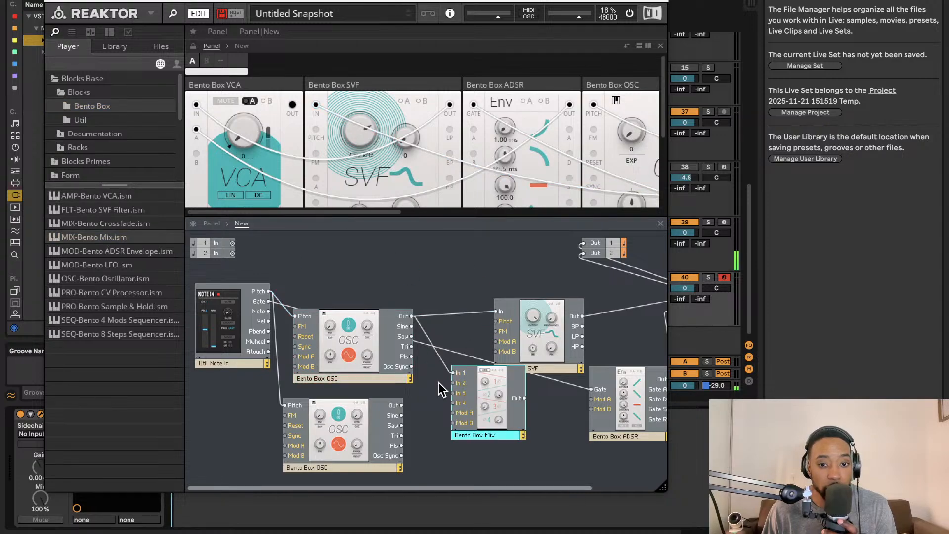
{"action": "left_click_drag", "start_coordinate": [402, 406], "coordinate": [454, 383]}
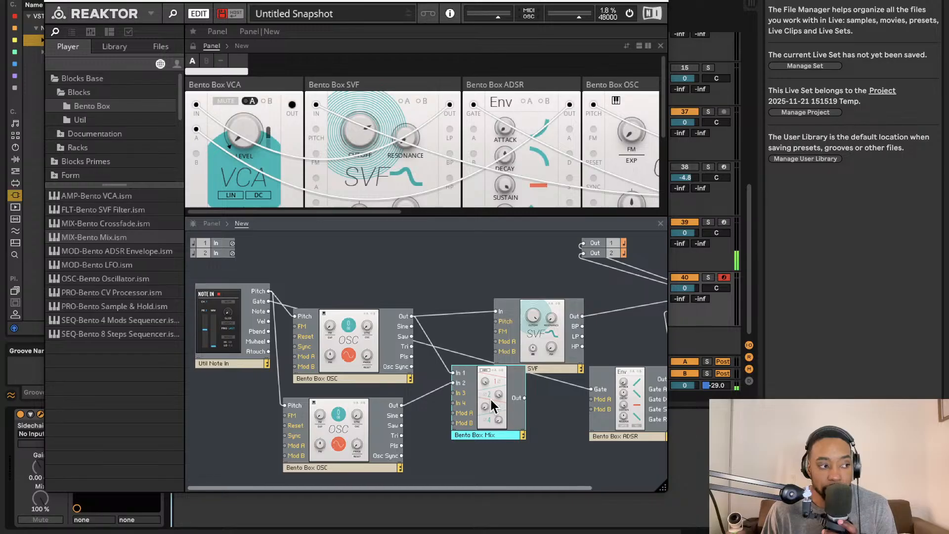
{"action": "left_click_drag", "start_coordinate": [488, 399], "coordinate": [481, 416]}
- Change the waveform of the first Bento Box OSC in the panel to sawtooth
{"action": "scroll", "coordinate": [408, 166], "scroll_direction": "down", "scroll_amount": 5}
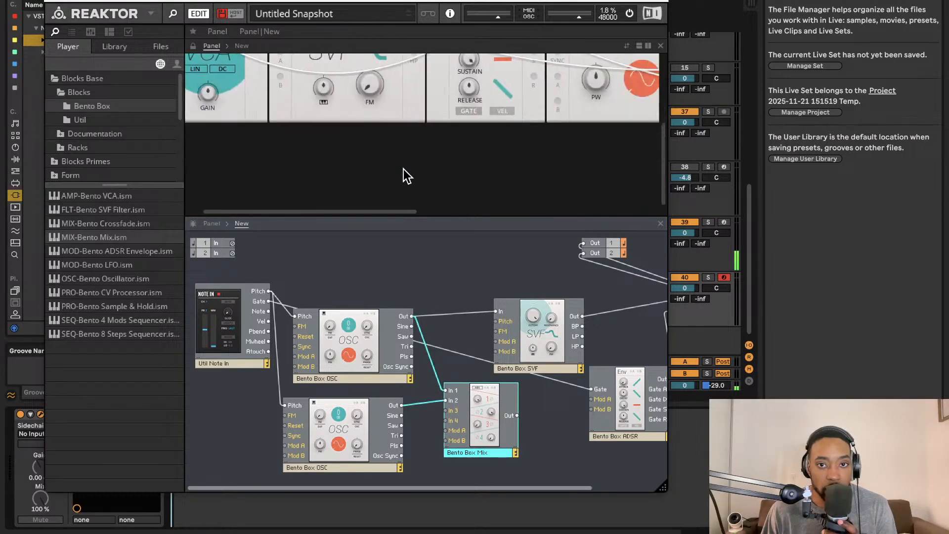
{"action": "scroll", "coordinate": [406, 174], "scroll_direction": "right", "scroll_amount": 6}
{"action": "scroll", "coordinate": [407, 176], "scroll_direction": "up", "scroll_amount": 4}
{"action": "scroll", "coordinate": [410, 178], "scroll_direction": "left", "scroll_amount": 2}
{"action": "scroll", "coordinate": [411, 177], "scroll_direction": "right", "scroll_amount": 4}
{"action": "scroll", "coordinate": [411, 177], "scroll_direction": "down", "scroll_amount": 1}
{"action": "scroll", "coordinate": [412, 179], "scroll_direction": "up", "scroll_amount": 2}
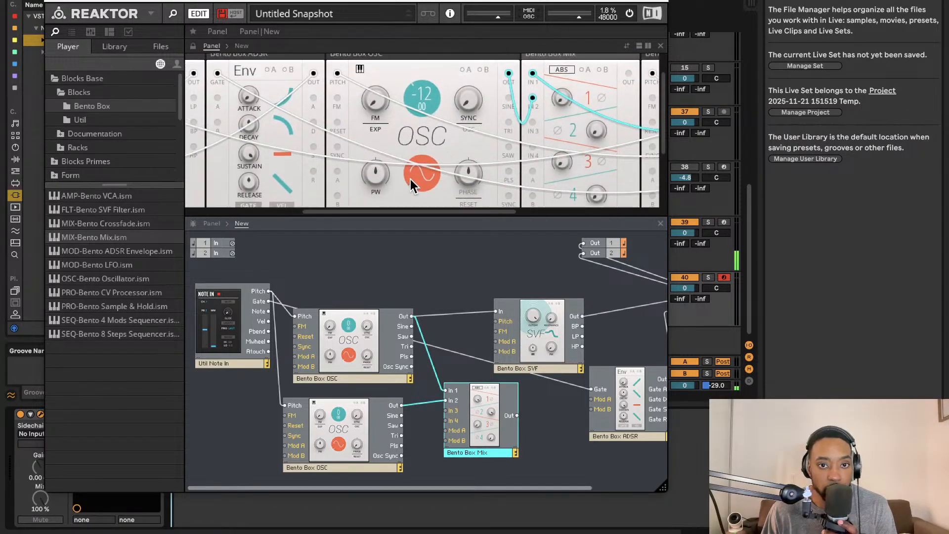
{"action": "scroll", "coordinate": [409, 179], "scroll_direction": "right", "scroll_amount": 4}
{"action": "left_click_drag", "start_coordinate": [364, 172], "coordinate": [364, 153]}
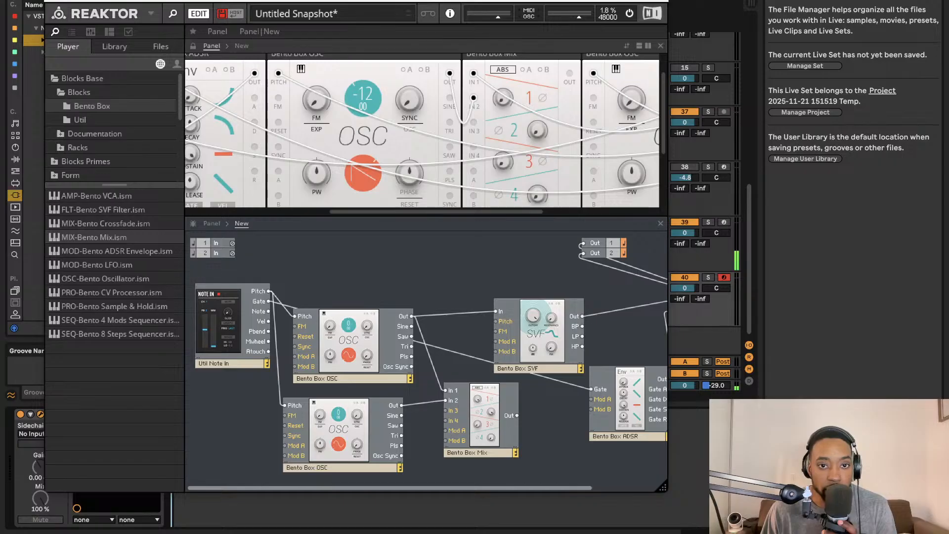
- Set the other Bento Box OSC to sawtooth as well and reset both oscillators' pitch to 0
{"action": "scroll", "coordinate": [438, 114], "scroll_direction": "right", "scroll_amount": 5}
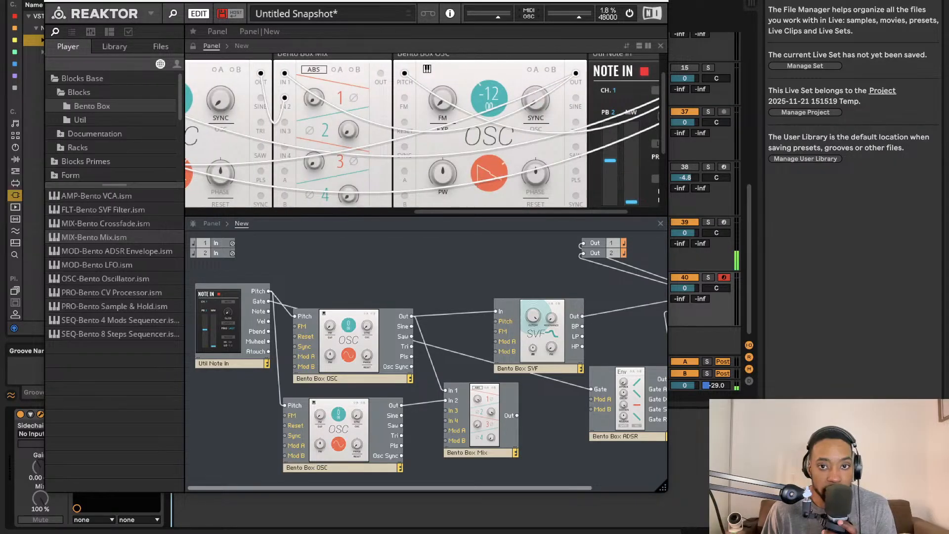
{"action": "scroll", "coordinate": [473, 67], "scroll_direction": "left", "scroll_amount": 2}
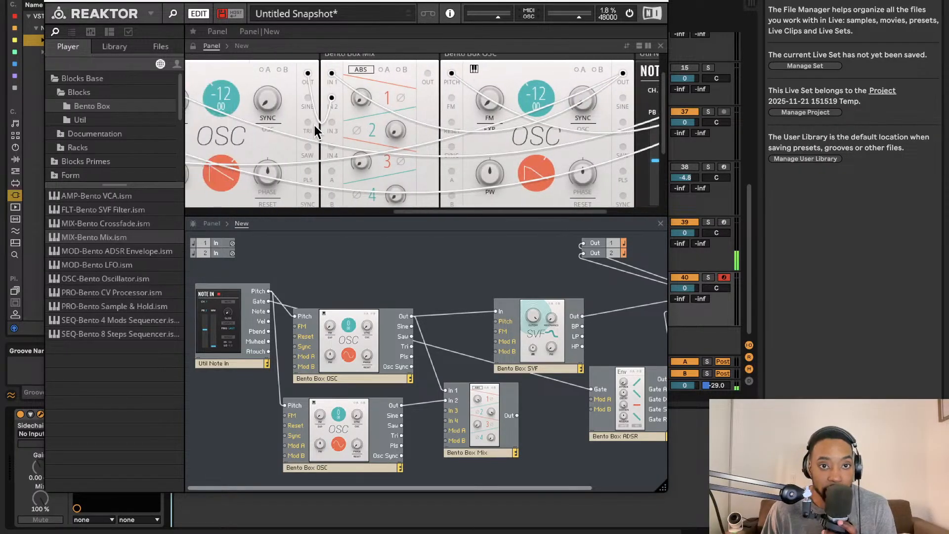
{"action": "double_click", "coordinate": [527, 88]}
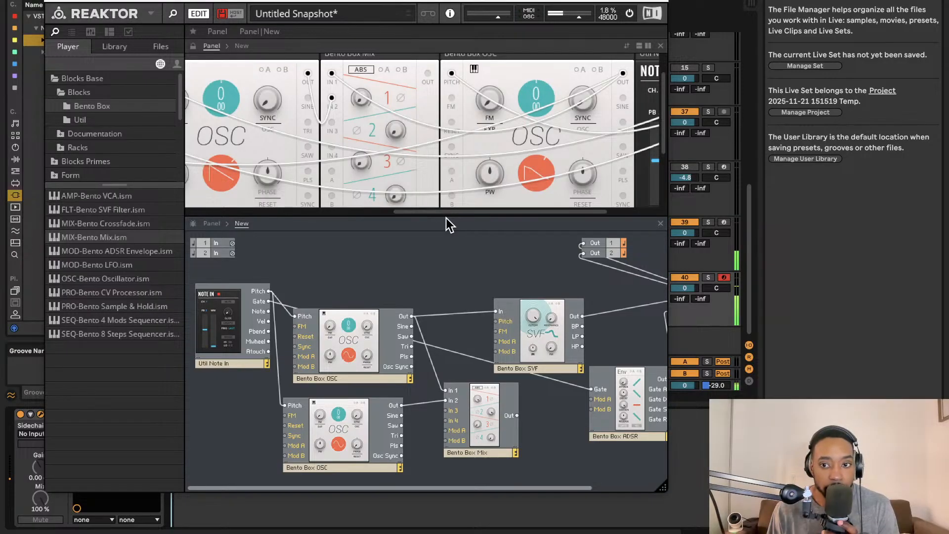
- Move the Reaktor window aside to uncover the track controls and deactivate track 39
{"action": "scroll", "coordinate": [428, 367], "scroll_direction": "right", "scroll_amount": 1}
{"action": "scroll", "coordinate": [435, 364], "scroll_direction": "right", "scroll_amount": 1}
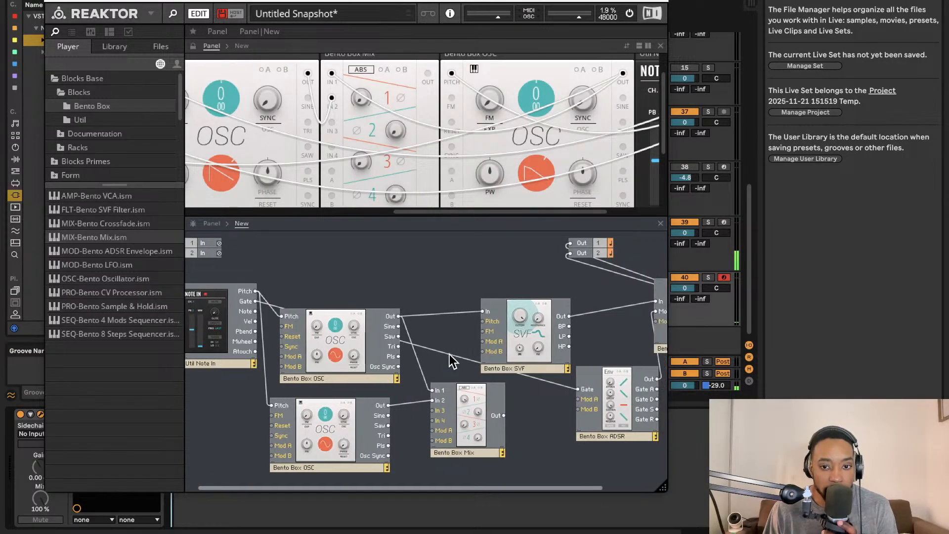
{"action": "scroll", "coordinate": [473, 368], "scroll_direction": "right", "scroll_amount": 1}
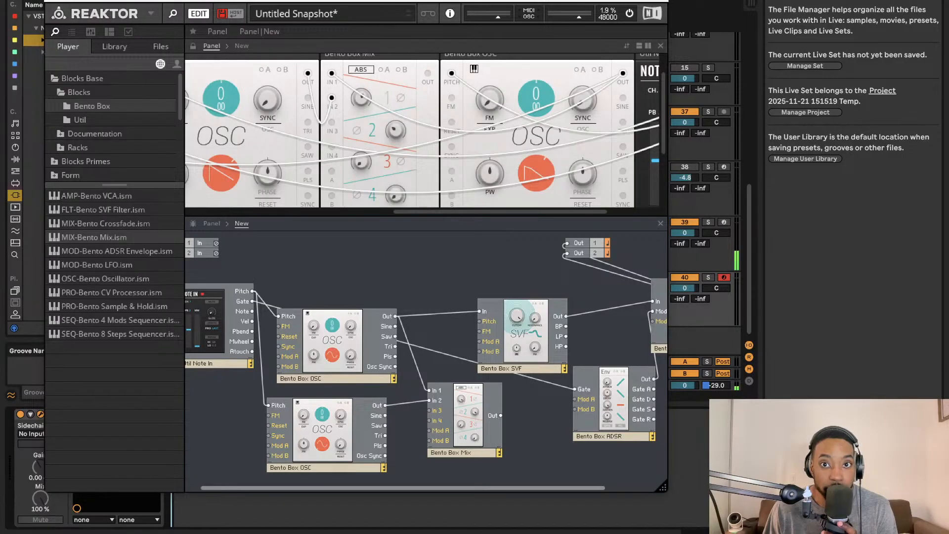
{"action": "left_click_drag", "start_coordinate": [503, 1], "coordinate": [328, 0]}
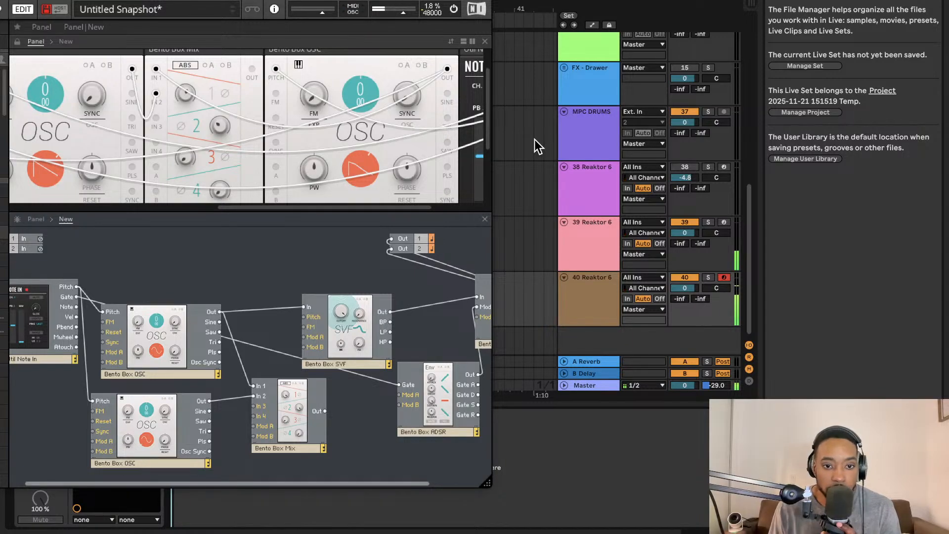
{"action": "scroll", "coordinate": [430, 173], "scroll_direction": "right", "scroll_amount": 5}
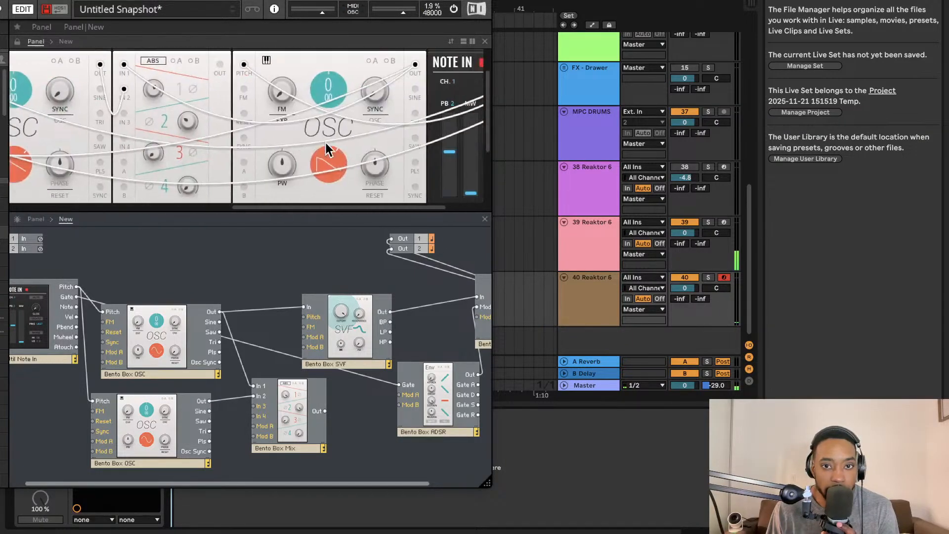
{"action": "scroll", "coordinate": [327, 148], "scroll_direction": "left", "scroll_amount": 6}
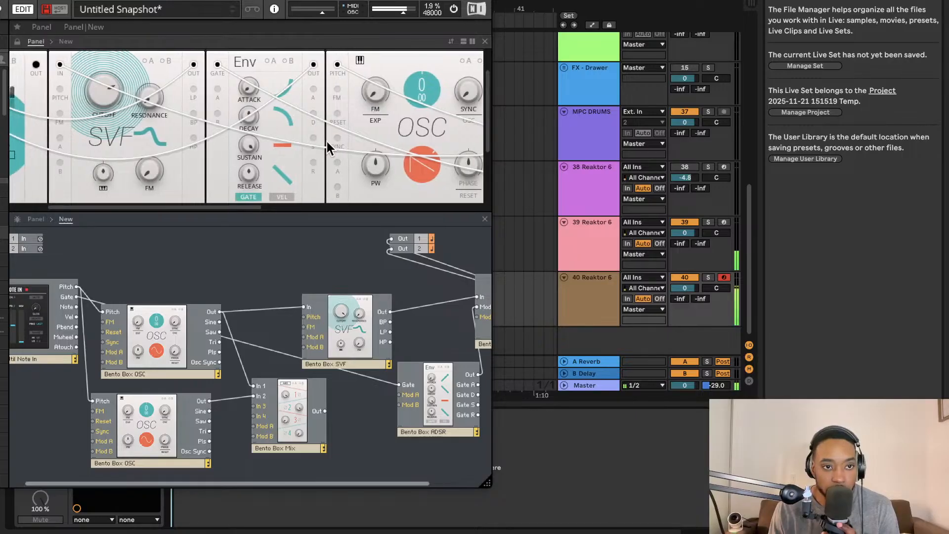
{"action": "scroll", "coordinate": [271, 135], "scroll_direction": "left", "scroll_amount": 3}
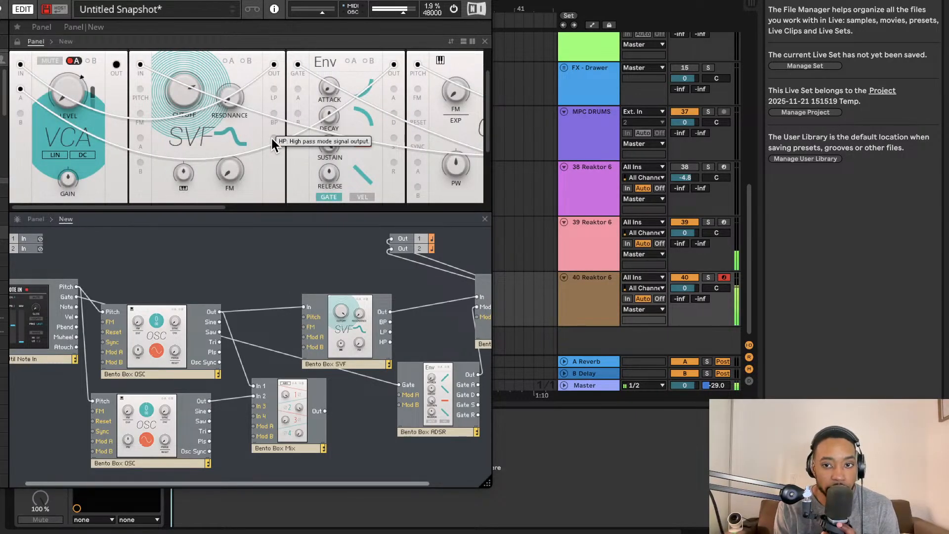
{"action": "left_click", "coordinate": [680, 222]}
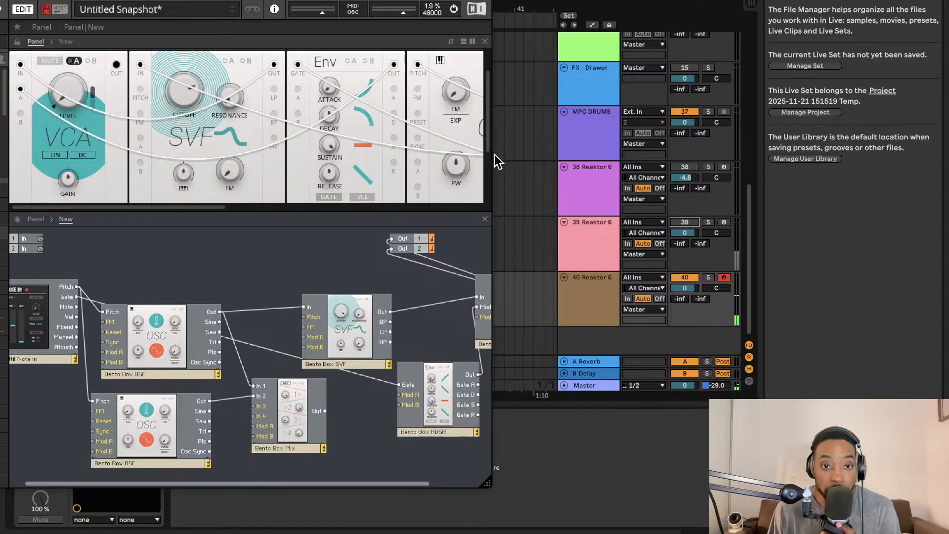
- Adjust the fine tuning in cents on the Bento Box OSC located after the mixer
{"action": "scroll", "coordinate": [358, 97], "scroll_direction": "right", "scroll_amount": 3}
{"action": "scroll", "coordinate": [358, 96], "scroll_direction": "right", "scroll_amount": 5}
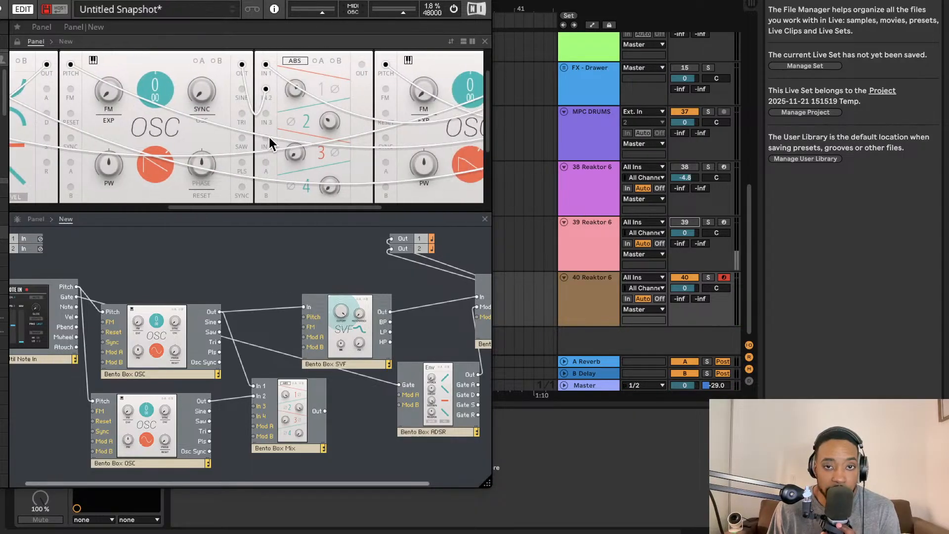
{"action": "scroll", "coordinate": [392, 123], "scroll_direction": "right", "scroll_amount": 1}
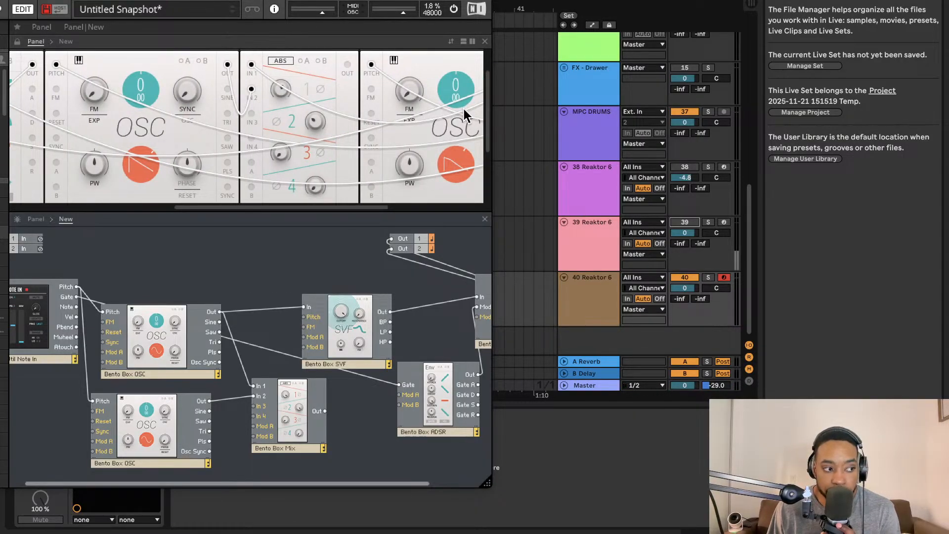
{"action": "left_click_drag", "start_coordinate": [466, 101], "coordinate": [459, 93]}
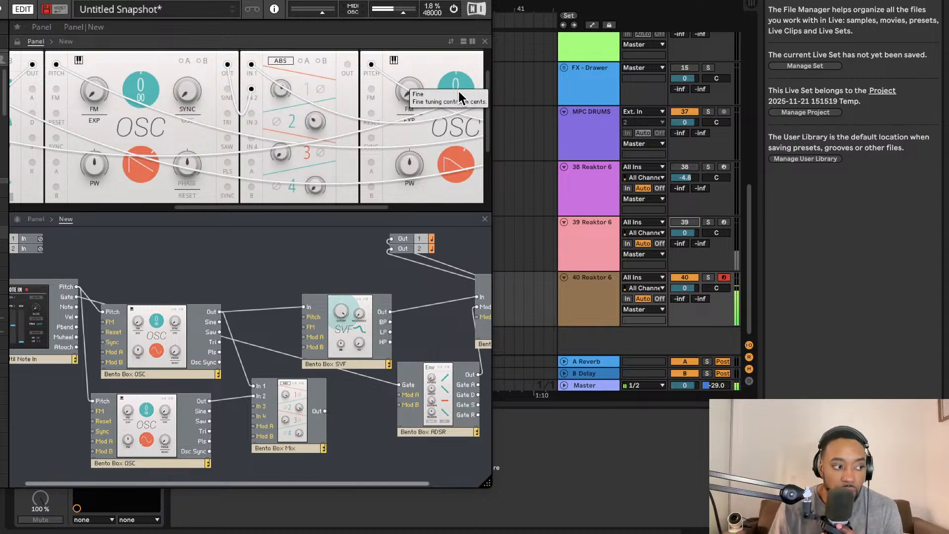
- Move the Reaktor window fully into view and enlarge it so the SVF, ADSR and structure wiring are easier to reach
{"action": "scroll", "coordinate": [375, 82], "scroll_direction": "down", "scroll_amount": 5}
{"action": "scroll", "coordinate": [230, 178], "scroll_direction": "up", "scroll_amount": 3}
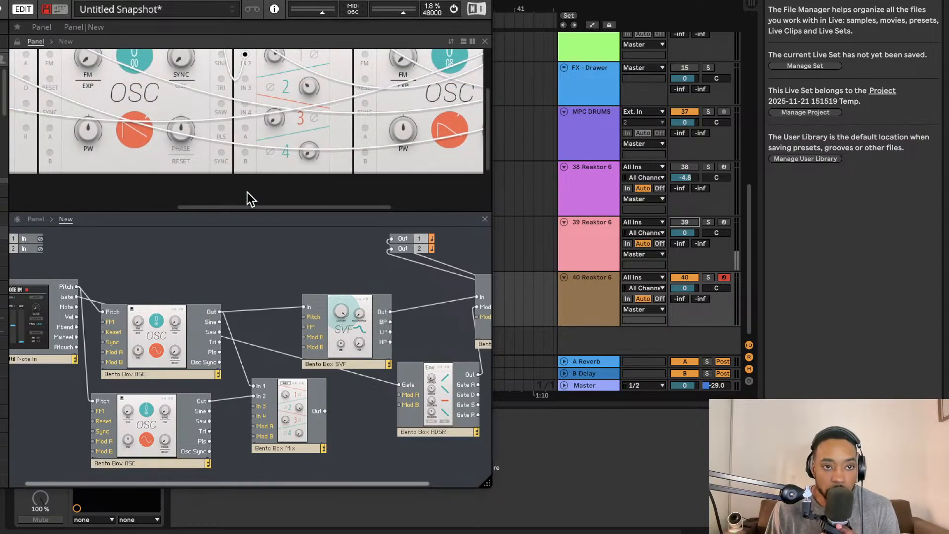
{"action": "scroll", "coordinate": [247, 192], "scroll_direction": "up", "scroll_amount": 3}
{"action": "scroll", "coordinate": [250, 188], "scroll_direction": "left", "scroll_amount": 5}
{"action": "scroll", "coordinate": [194, 148], "scroll_direction": "left", "scroll_amount": 2}
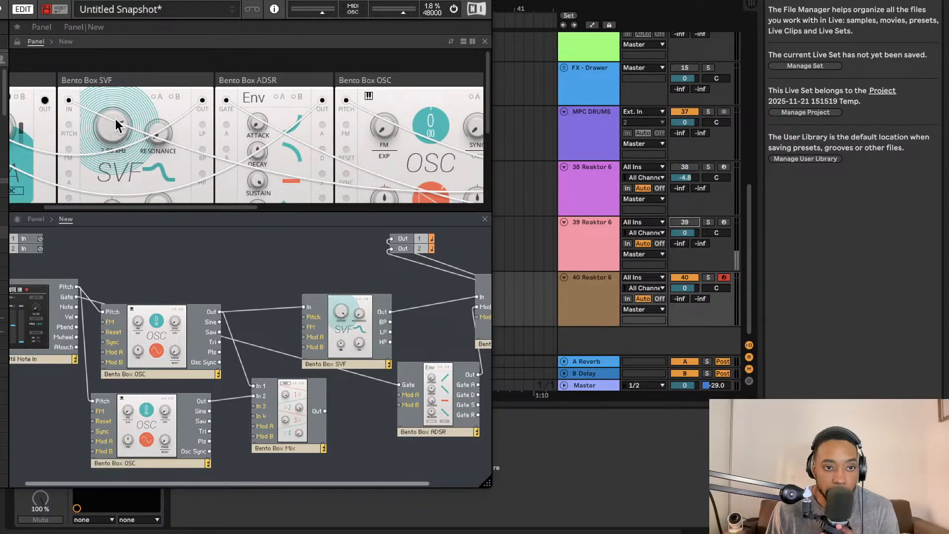
{"action": "mouse_move", "coordinate": [113, 114]}
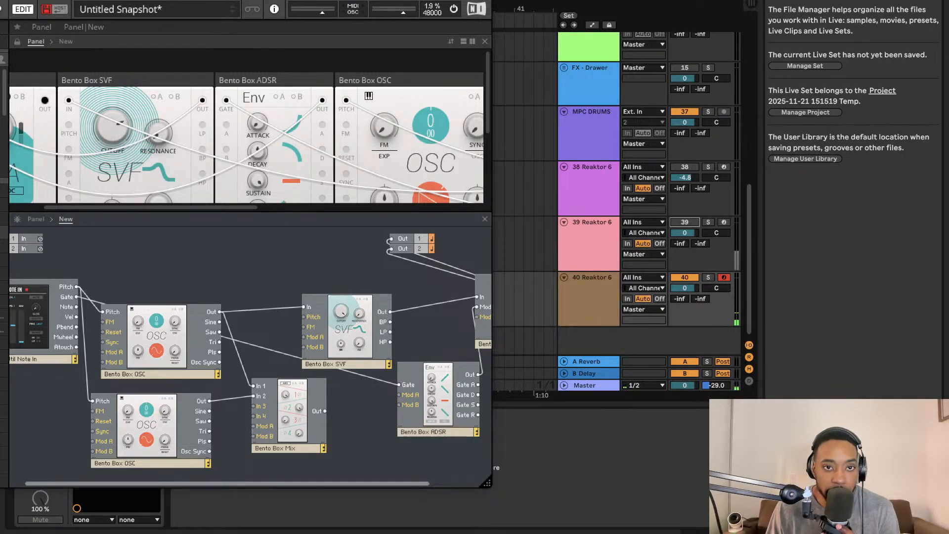
{"action": "left_click_drag", "start_coordinate": [307, 2], "coordinate": [478, 0]}
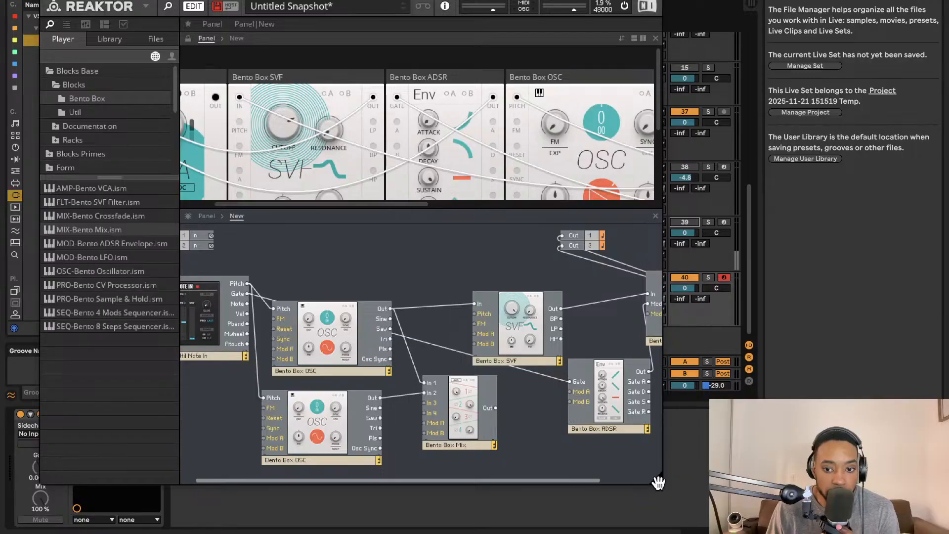
{"action": "left_click_drag", "start_coordinate": [658, 482], "coordinate": [695, 533]}
{"action": "scroll", "coordinate": [631, 428], "scroll_direction": "right", "scroll_amount": 3}
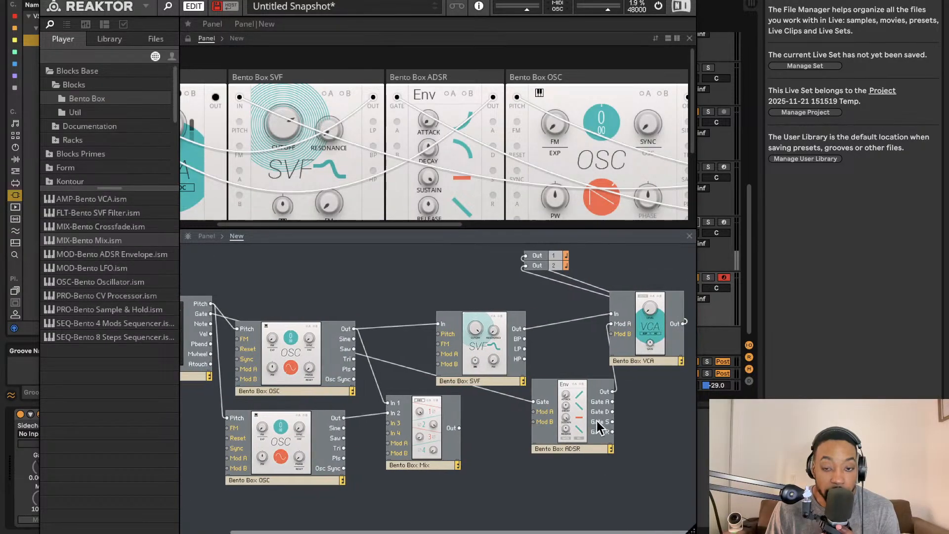
{"action": "scroll", "coordinate": [450, 100], "scroll_direction": "left", "scroll_amount": 3}
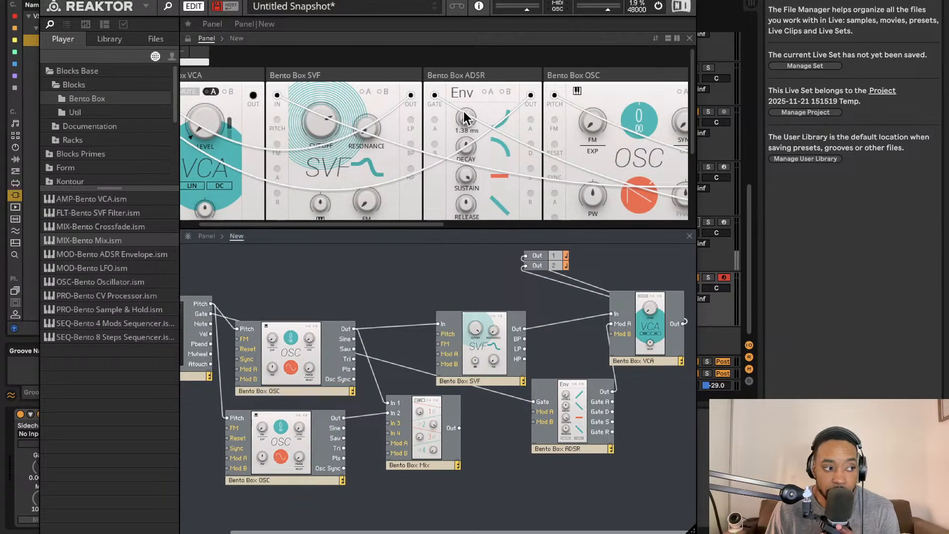
- Adjust the attack, decay and sustain of the Bento Box ADSR envelope in the panel
{"action": "left_click_drag", "start_coordinate": [468, 89], "coordinate": [467, 95]}
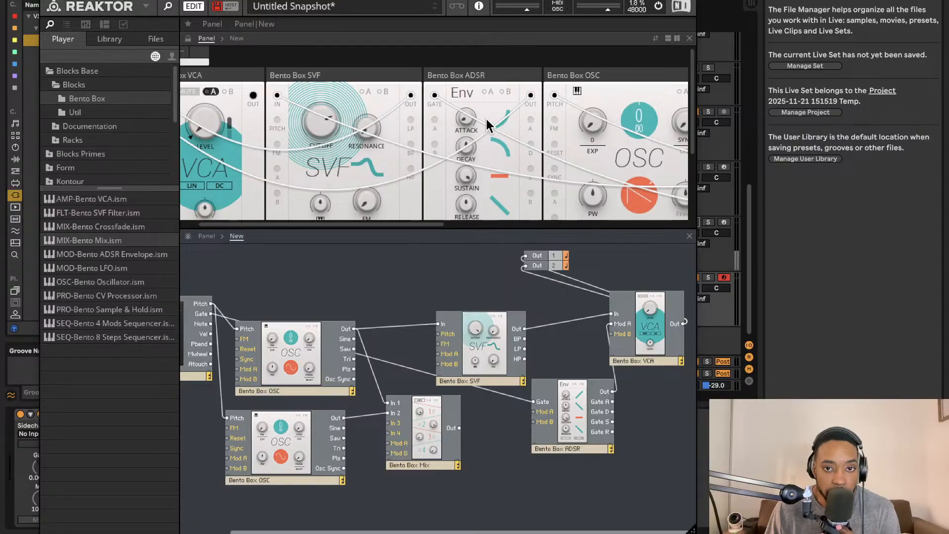
{"action": "left_click_drag", "start_coordinate": [469, 126], "coordinate": [460, 0]}
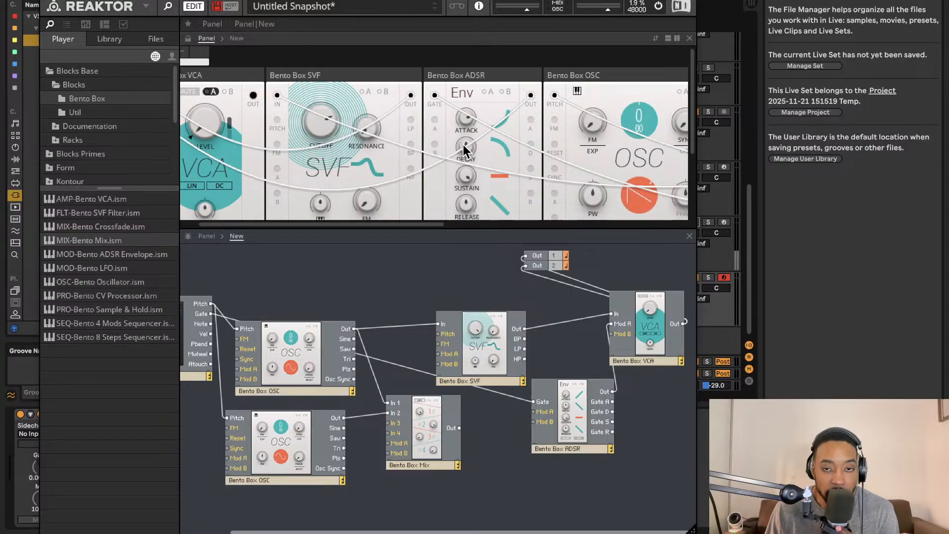
{"action": "left_click_drag", "start_coordinate": [466, 147], "coordinate": [476, 78]}
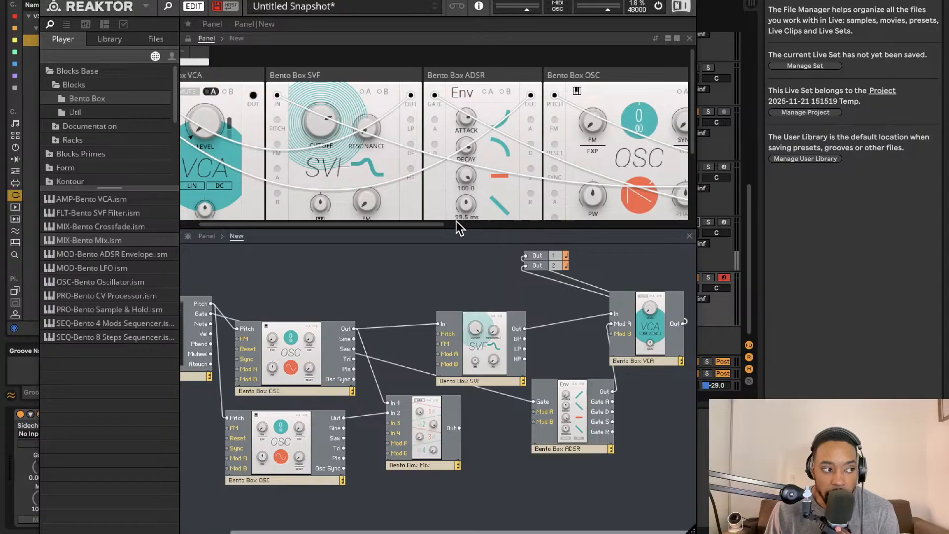
{"action": "left_click_drag", "start_coordinate": [467, 179], "coordinate": [477, 146]}
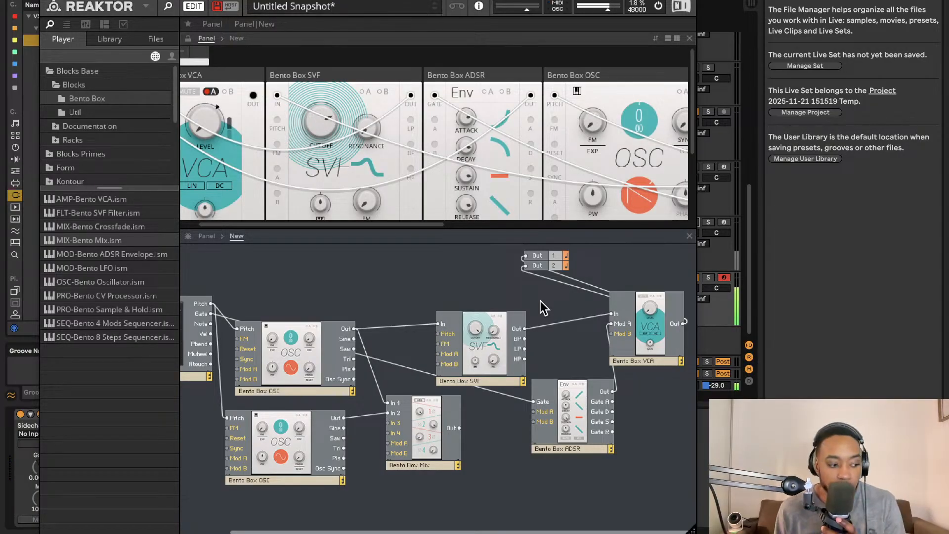
- Shrink the panel area and enlarge the structure area below it to make room for more blocks
{"action": "scroll", "coordinate": [517, 196], "scroll_direction": "left", "scroll_amount": 2}
{"action": "scroll", "coordinate": [519, 297], "scroll_direction": "left", "scroll_amount": 1}
{"action": "scroll", "coordinate": [519, 297], "scroll_direction": "left", "scroll_amount": 1}
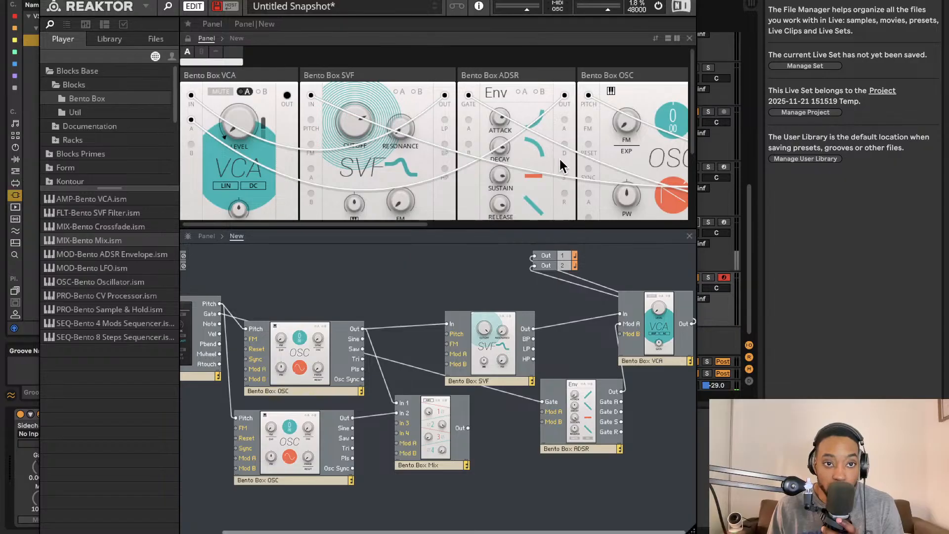
{"action": "scroll", "coordinate": [289, 210], "scroll_direction": "down", "scroll_amount": 4}
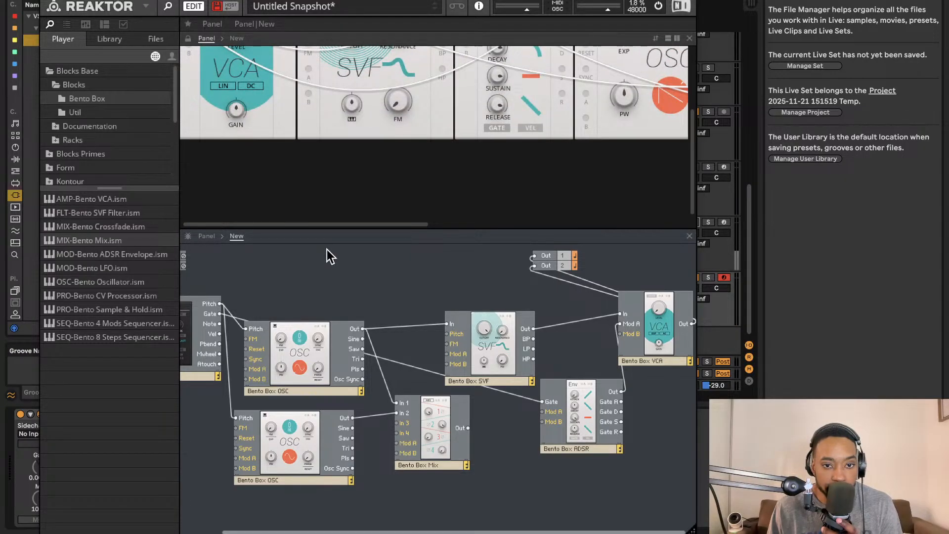
{"action": "left_click_drag", "start_coordinate": [332, 232], "coordinate": [331, 299]}
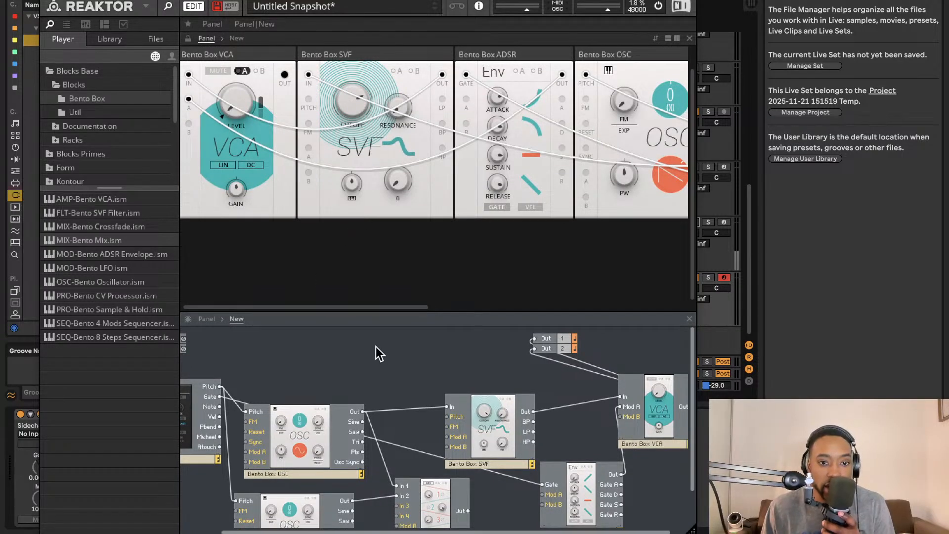
{"action": "left_click_drag", "start_coordinate": [392, 312], "coordinate": [396, 128]}
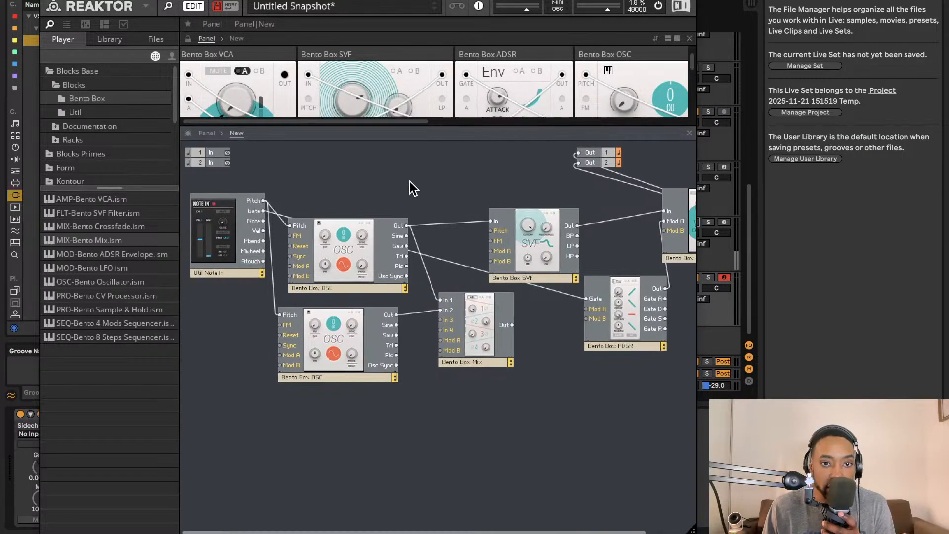
- Duplicate all the blocks of the synth patch together and place the copy below the originals
{"action": "left_click_drag", "start_coordinate": [218, 184], "coordinate": [701, 408]}
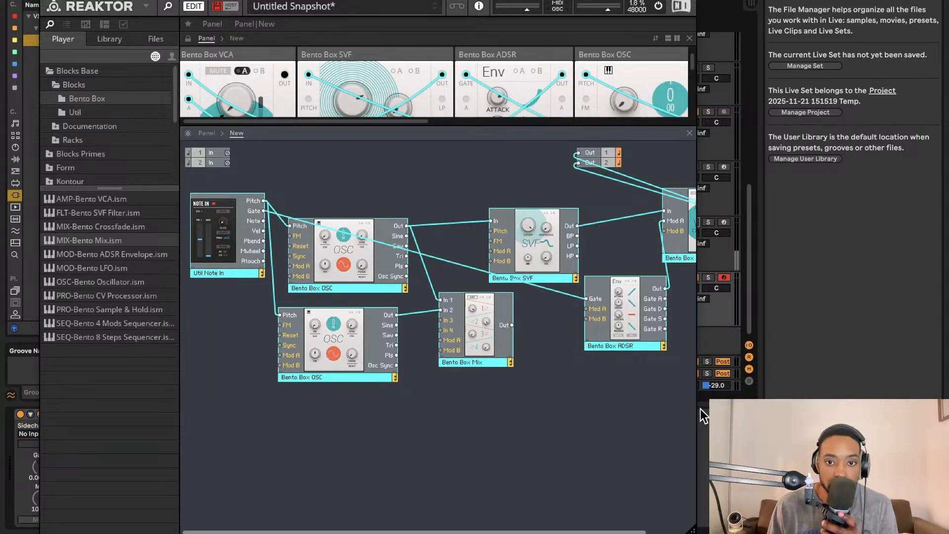
{"action": "right_click", "coordinate": [348, 237]}
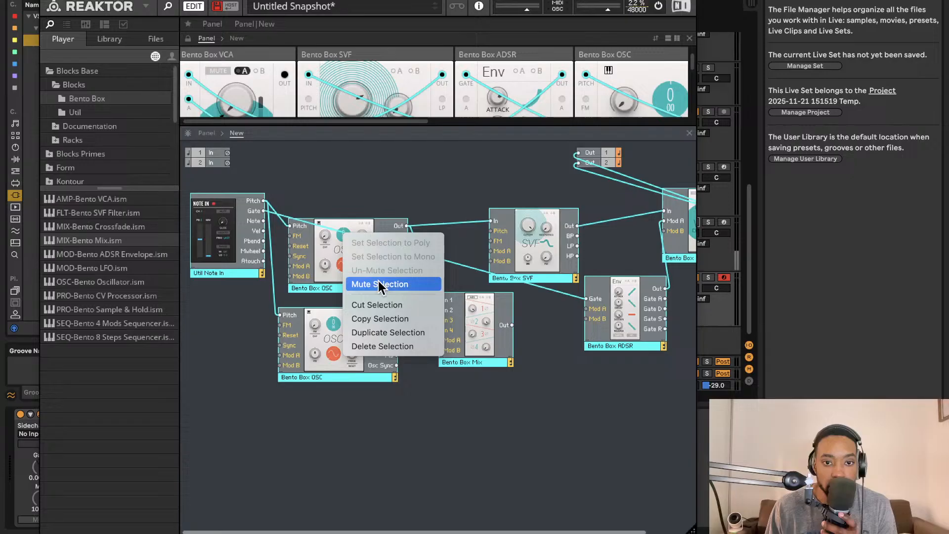
{"action": "left_click", "coordinate": [381, 329]}
{"action": "left_click_drag", "start_coordinate": [363, 269], "coordinate": [339, 465]}
{"action": "scroll", "coordinate": [352, 322], "scroll_direction": "right", "scroll_amount": 3}
{"action": "scroll", "coordinate": [426, 304], "scroll_direction": "down", "scroll_amount": 1}
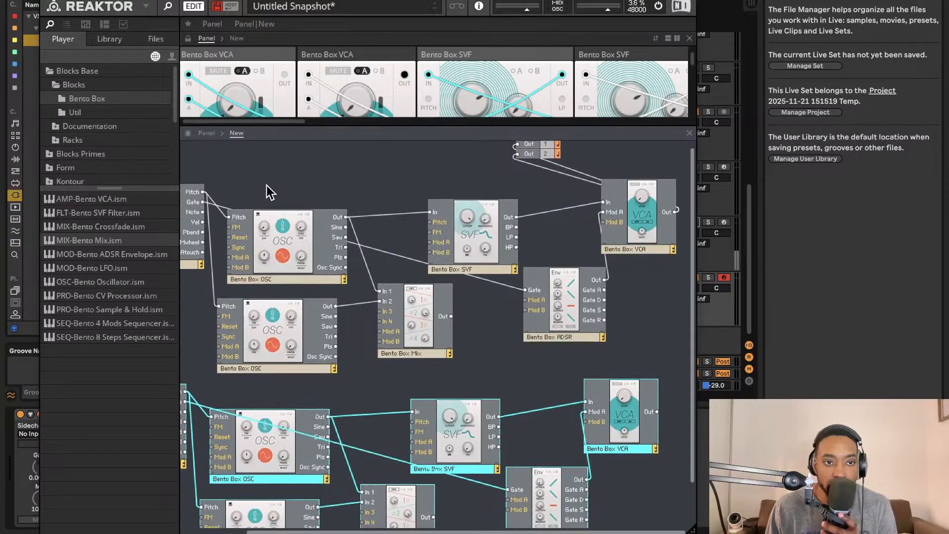
- Add a Util Mix 4 block from the Util blocks to the structure beside the two VCAs
{"action": "left_click", "coordinate": [126, 256]}
{"action": "left_click", "coordinate": [112, 113]}
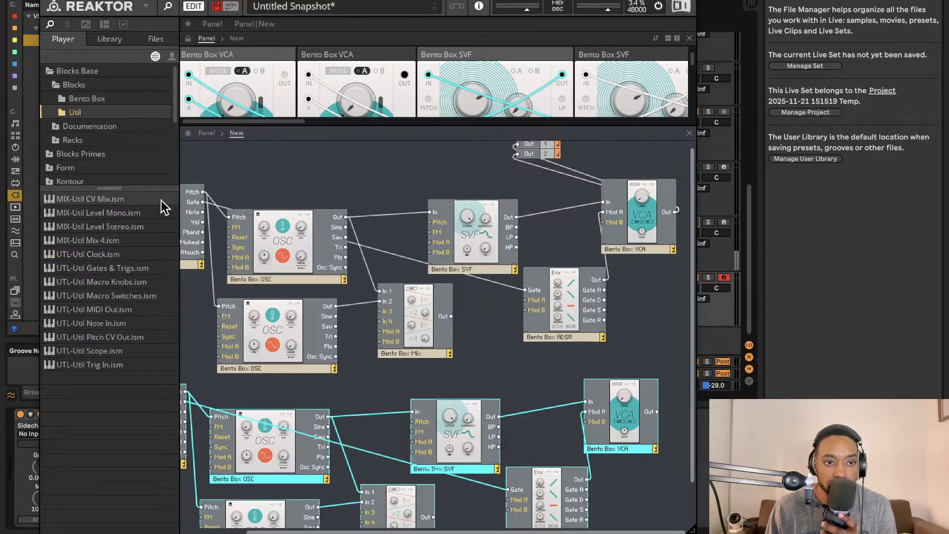
{"action": "left_click_drag", "start_coordinate": [122, 244], "coordinate": [593, 307]}
- Wire the upper VCA to In 1L/1R and the lower VCA to In 2L/2R of Util Mix 4, and its outputs to Out 1 and 2
{"action": "left_click_drag", "start_coordinate": [529, 212], "coordinate": [555, 304]}
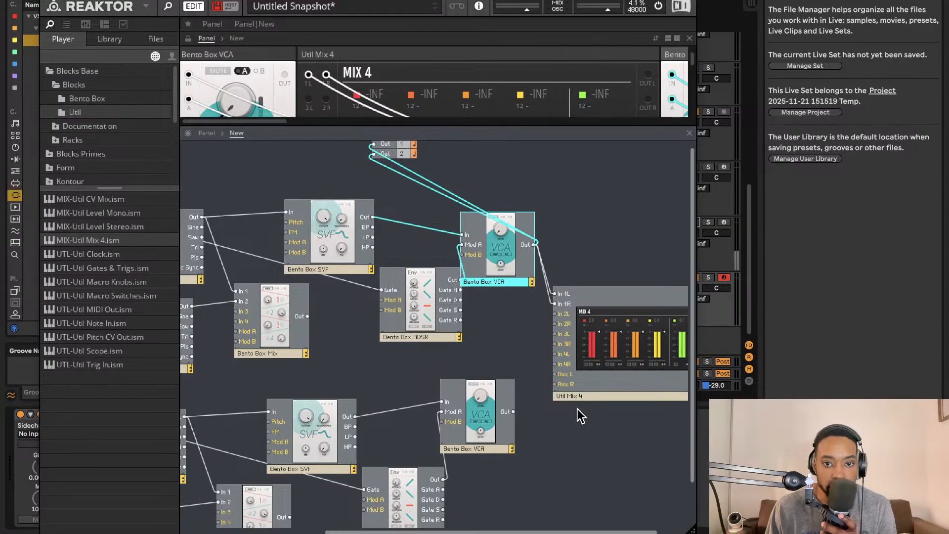
{"action": "left_click_drag", "start_coordinate": [513, 411], "coordinate": [564, 323]}
{"action": "scroll", "coordinate": [692, 330], "scroll_direction": "right", "scroll_amount": 2}
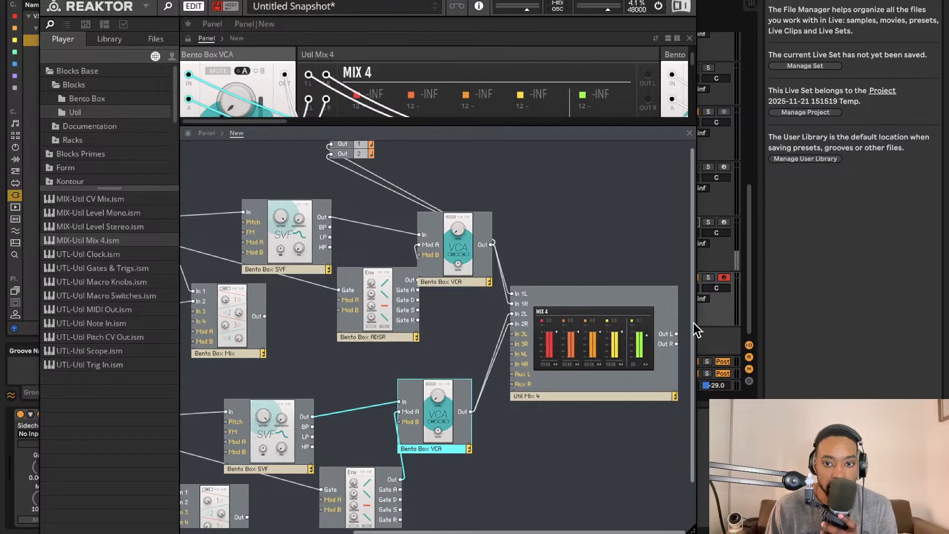
{"action": "left_click_drag", "start_coordinate": [679, 339], "coordinate": [331, 153]}
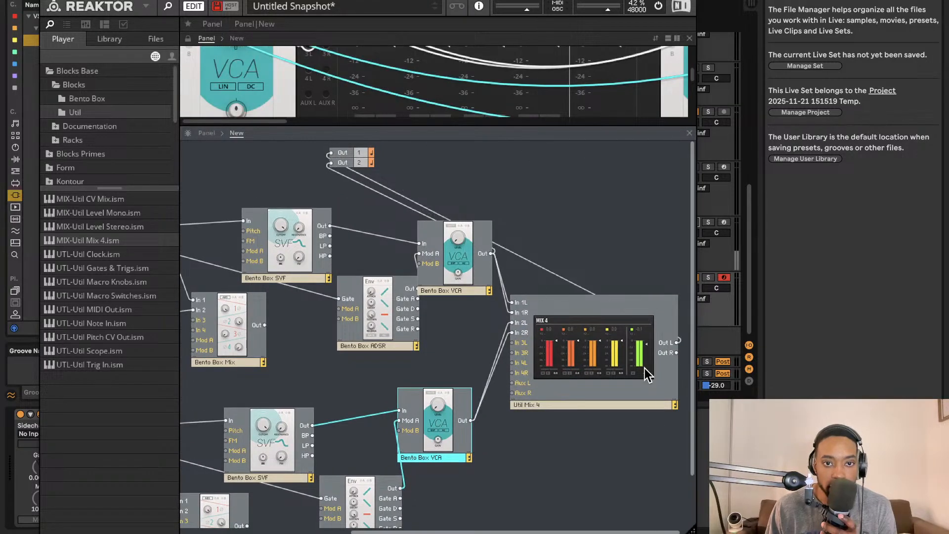
{"action": "left_click_drag", "start_coordinate": [677, 352], "coordinate": [330, 162]}
- Rename the two duplicated oscillators in the lower voice Bento Box OSC 3 and Bento Box OSC 4
{"action": "scroll", "coordinate": [360, 198], "scroll_direction": "left", "scroll_amount": 5}
{"action": "scroll", "coordinate": [360, 195], "scroll_direction": "down", "scroll_amount": 1}
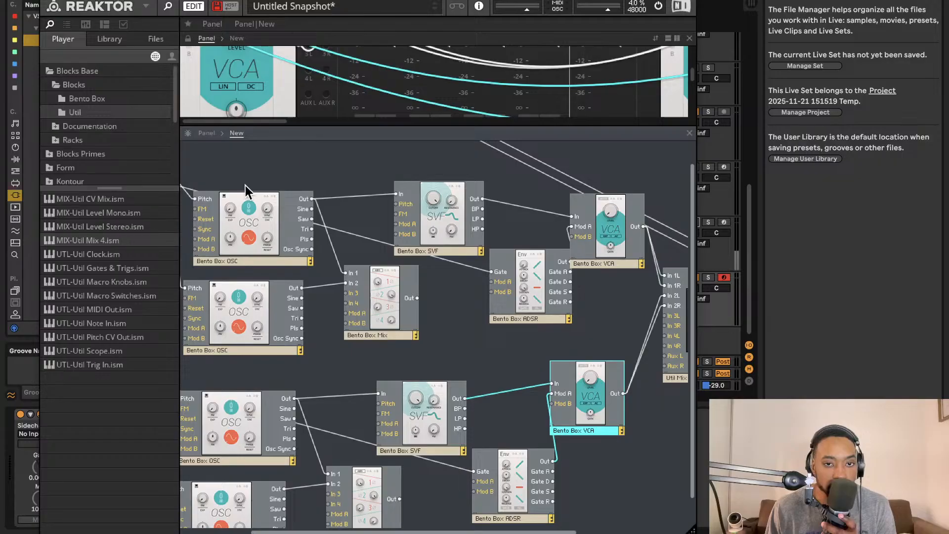
{"action": "left_click_drag", "start_coordinate": [356, 126], "coordinate": [371, 152]}
{"action": "scroll", "coordinate": [347, 195], "scroll_direction": "left", "scroll_amount": 3}
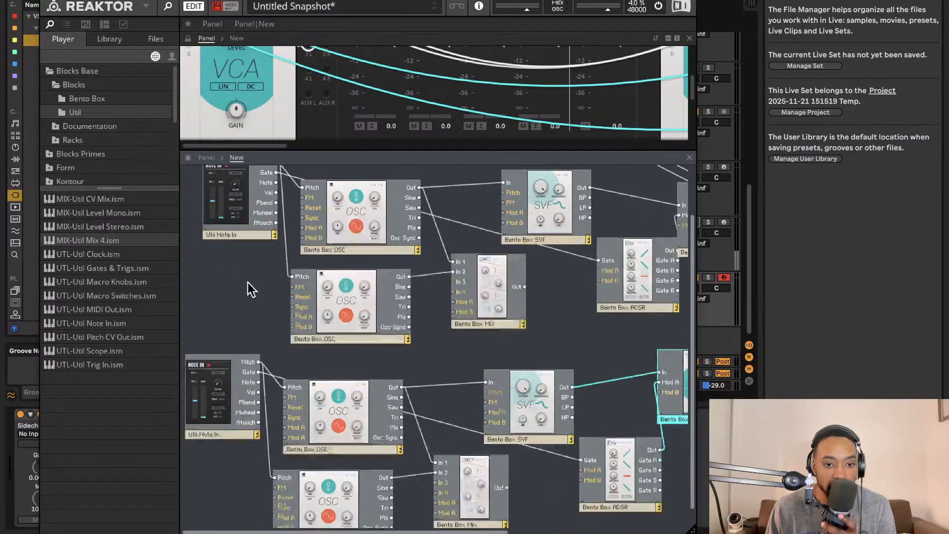
{"action": "scroll", "coordinate": [248, 283], "scroll_direction": "down", "scroll_amount": 2}
{"action": "left_click", "coordinate": [335, 421]}
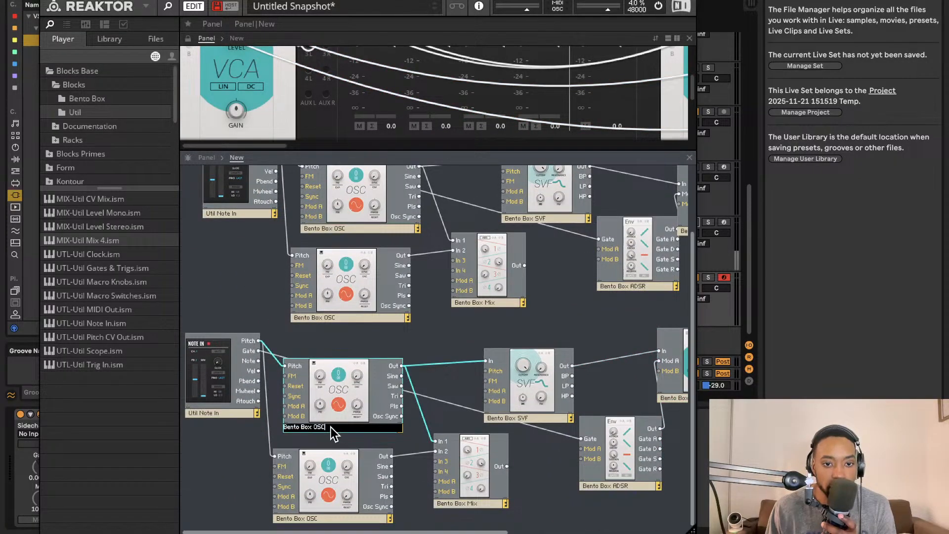
{"action": "type", "text": "3"}
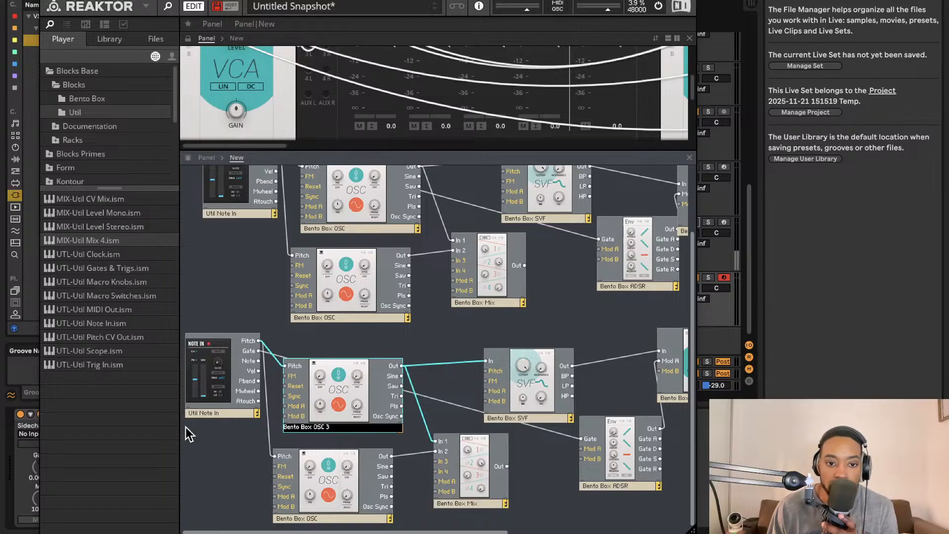
{"action": "left_click", "coordinate": [311, 518]}
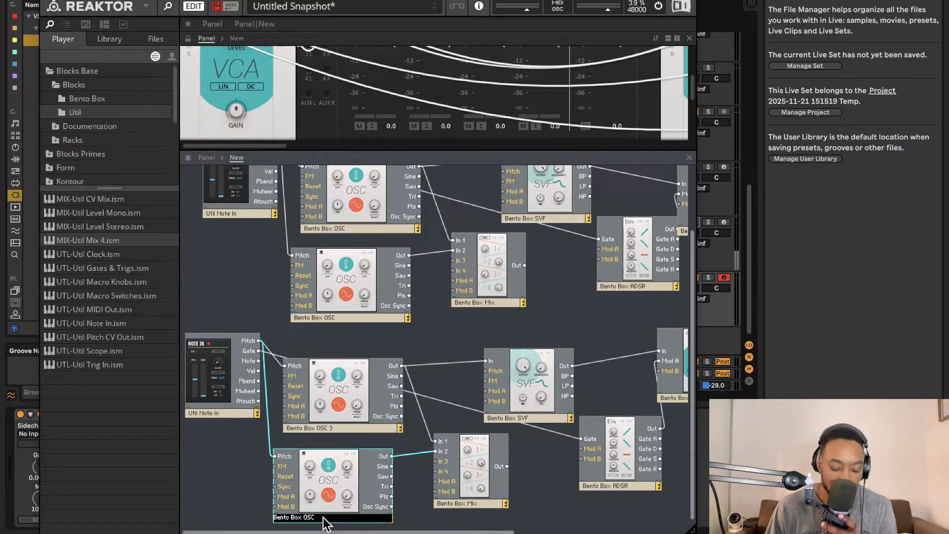
{"action": "type", "text": "4"}
{"action": "left_click", "coordinate": [418, 354]}
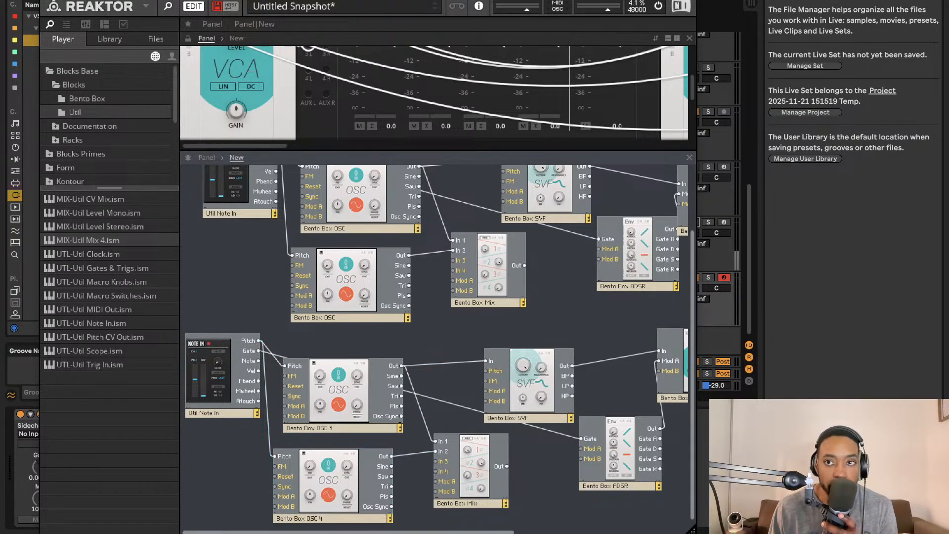
- Enlarge the panel area and move Bento Box OSC 3 directly before Bento Box OSC 4
{"action": "scroll", "coordinate": [470, 296], "scroll_direction": "right", "scroll_amount": 2}
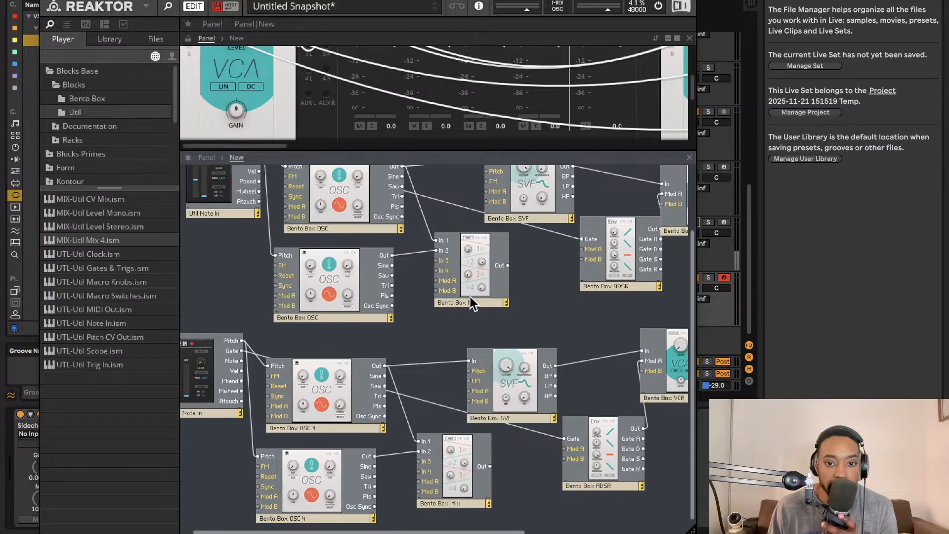
{"action": "left_click_drag", "start_coordinate": [439, 149], "coordinate": [441, 376]}
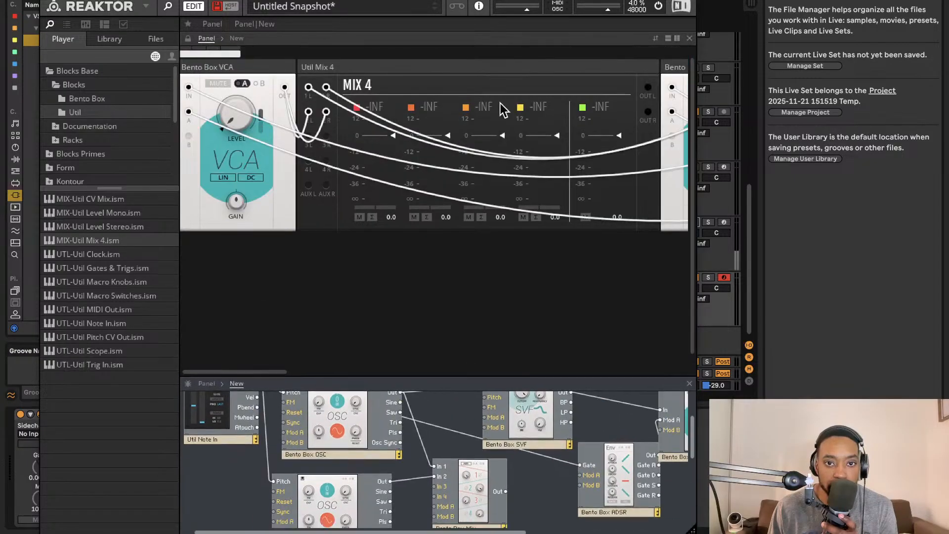
{"action": "scroll", "coordinate": [503, 110], "scroll_direction": "up", "scroll_amount": 1}
{"action": "scroll", "coordinate": [468, 59], "scroll_direction": "right", "scroll_amount": 10}
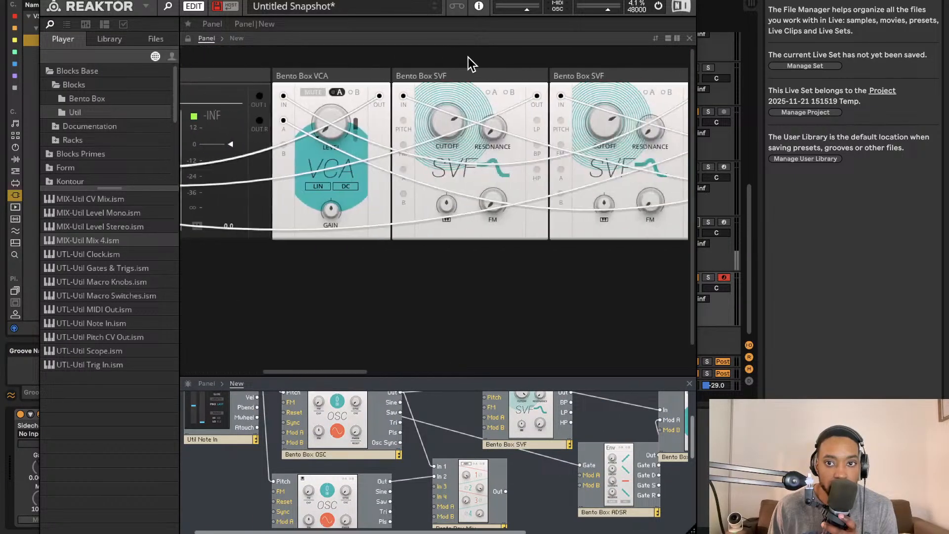
{"action": "scroll", "coordinate": [480, 66], "scroll_direction": "right", "scroll_amount": 10}
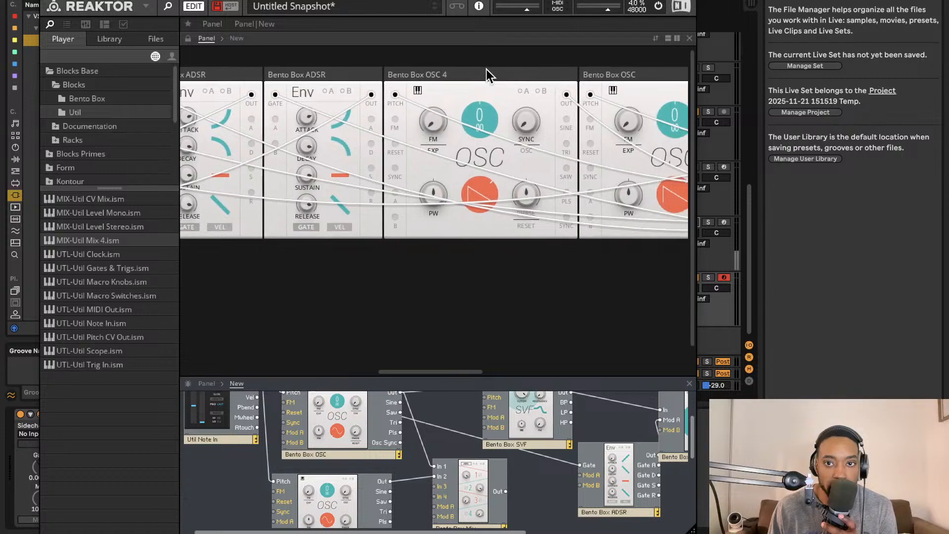
{"action": "scroll", "coordinate": [540, 69], "scroll_direction": "right", "scroll_amount": 2}
{"action": "scroll", "coordinate": [539, 70], "scroll_direction": "up", "scroll_amount": 1}
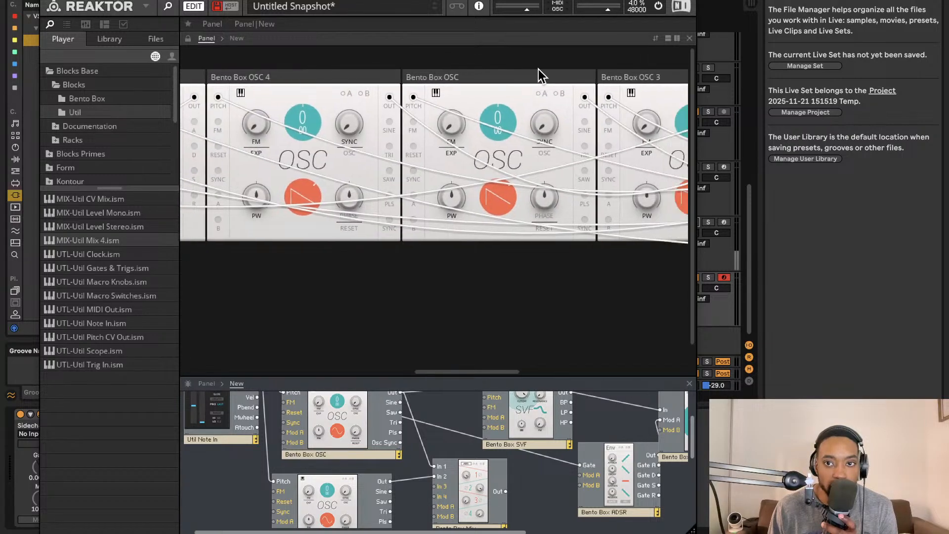
{"action": "left_click_drag", "start_coordinate": [646, 73], "coordinate": [294, 70]}
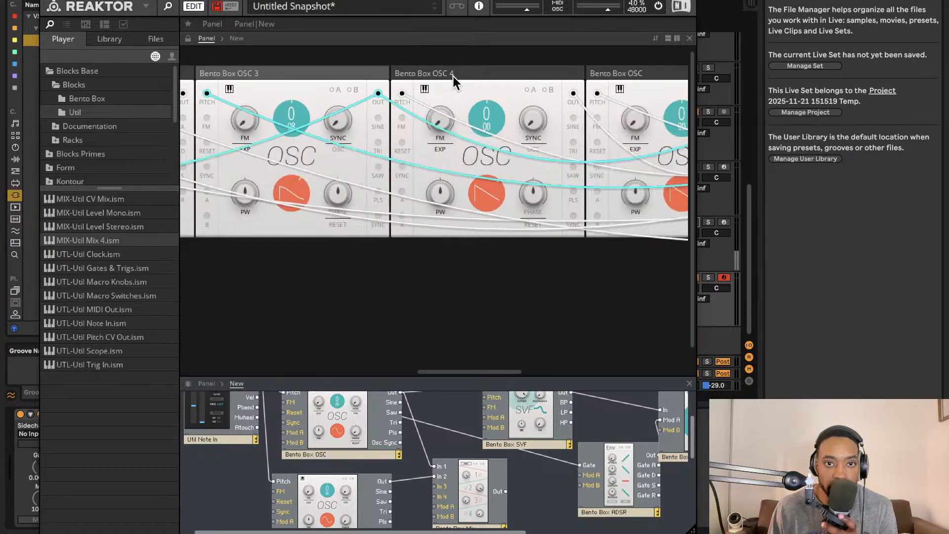
- Set the coarse tuning of Bento Box OSC 3 to 5 semitones
{"action": "scroll", "coordinate": [436, 77], "scroll_direction": "left", "scroll_amount": 3}
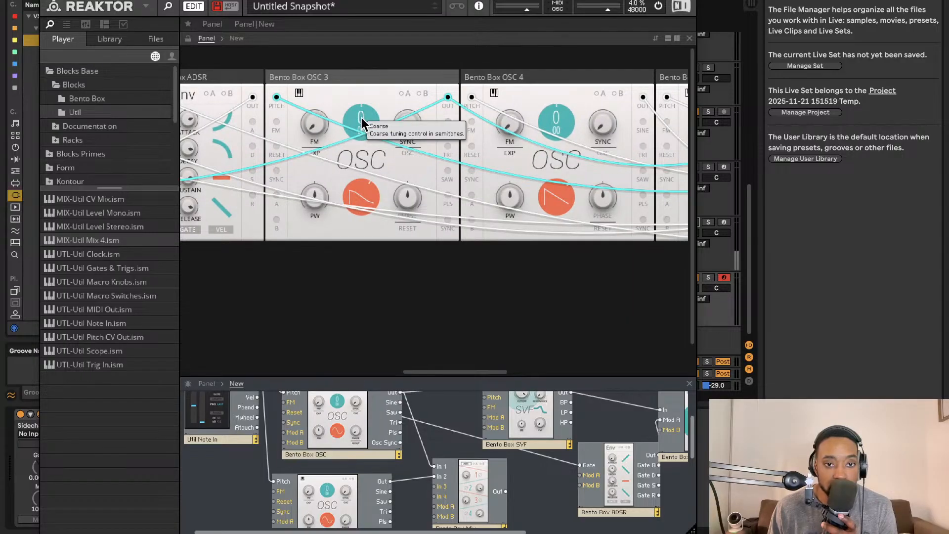
{"action": "left_click_drag", "start_coordinate": [361, 117], "coordinate": [366, 106]}
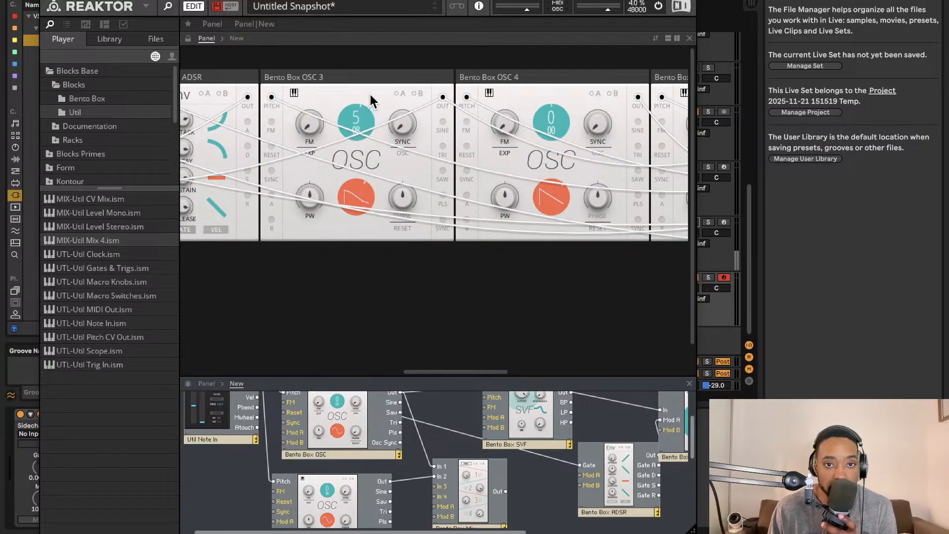
- Set the coarse tuning of Bento Box OSC 3 to 7 semitones and of Bento Box OSC 4 to 12 semitones
{"action": "left_click_drag", "start_coordinate": [375, 87], "coordinate": [378, 83]}
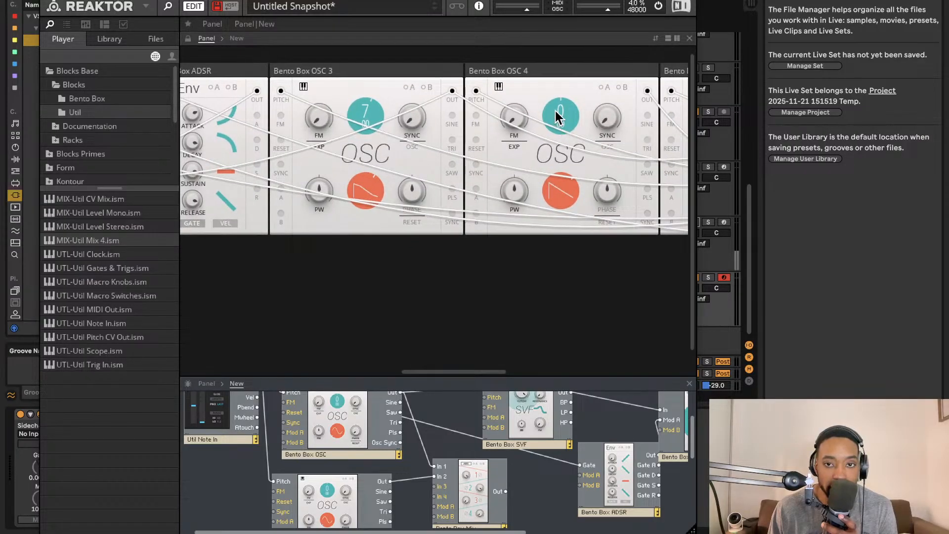
{"action": "left_click_drag", "start_coordinate": [557, 113], "coordinate": [580, 55]}
{"action": "scroll", "coordinate": [496, 192], "scroll_direction": "right", "scroll_amount": 15}
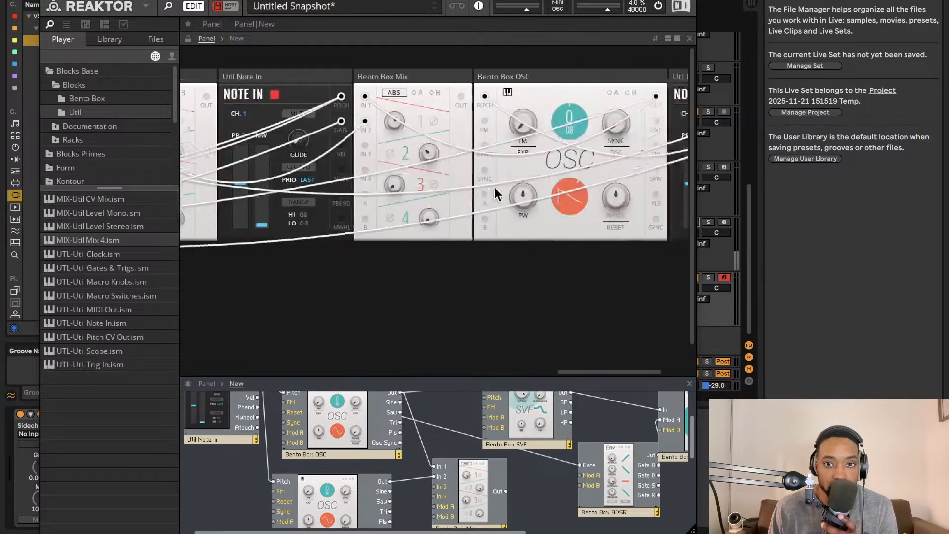
- Rename the lower voice's filter Bento Box SVF 2 in the structure and enlarge the panel area again
{"action": "scroll", "coordinate": [496, 191], "scroll_direction": "left", "scroll_amount": 15}
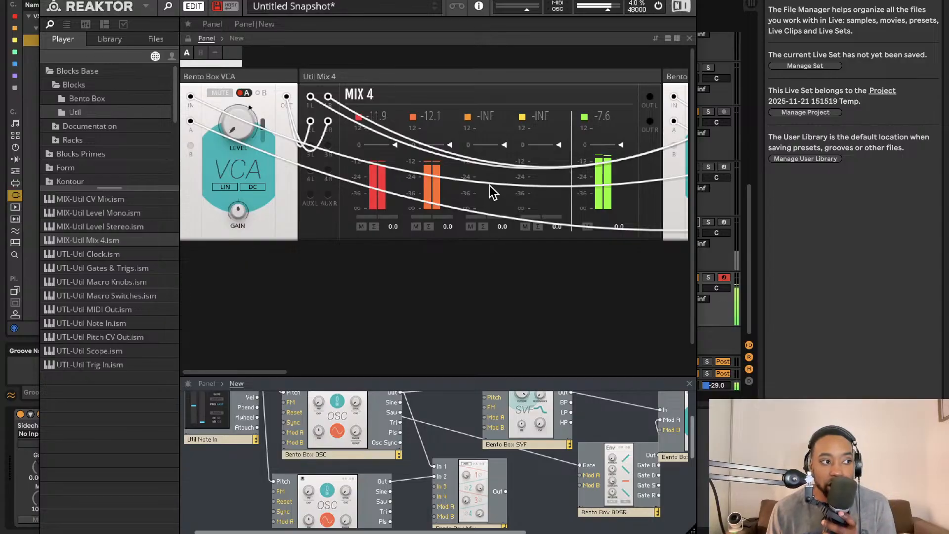
{"action": "scroll", "coordinate": [495, 178], "scroll_direction": "right", "scroll_amount": 5}
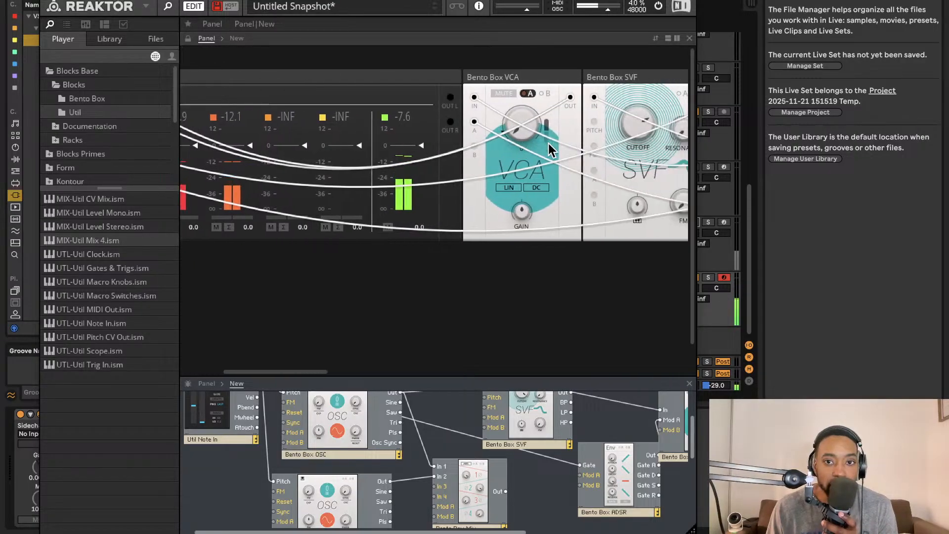
{"action": "scroll", "coordinate": [576, 137], "scroll_direction": "right", "scroll_amount": 2}
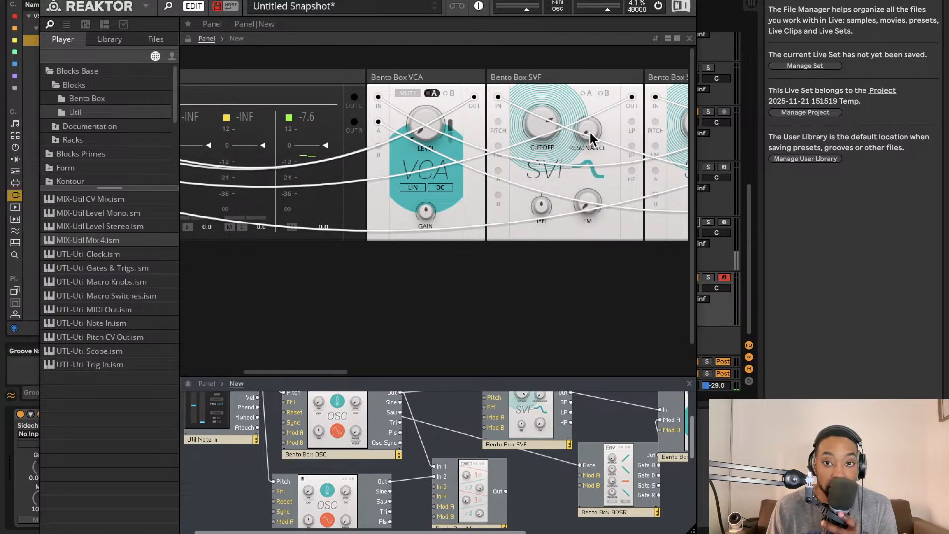
{"action": "scroll", "coordinate": [589, 135], "scroll_direction": "right", "scroll_amount": 6}
{"action": "scroll", "coordinate": [445, 455], "scroll_direction": "down", "scroll_amount": 3}
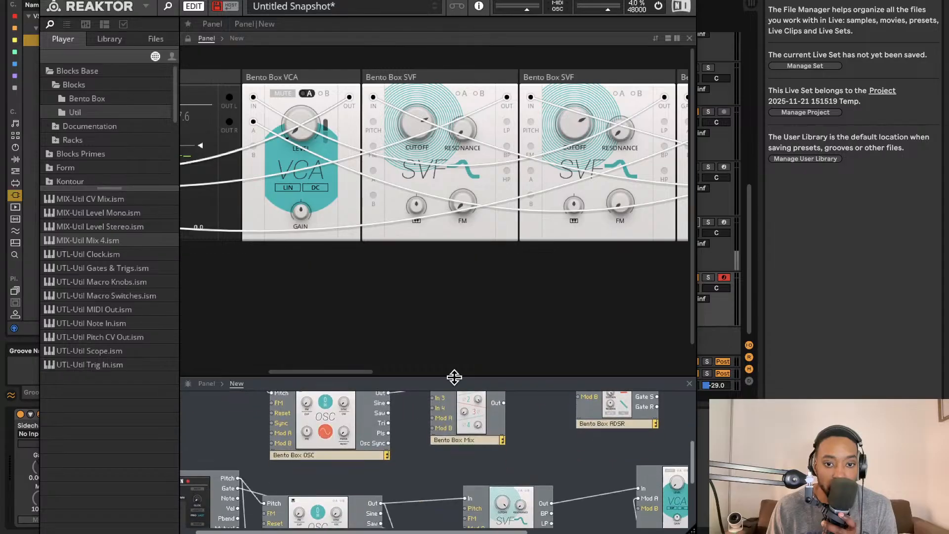
{"action": "left_click_drag", "start_coordinate": [454, 376], "coordinate": [495, 85]}
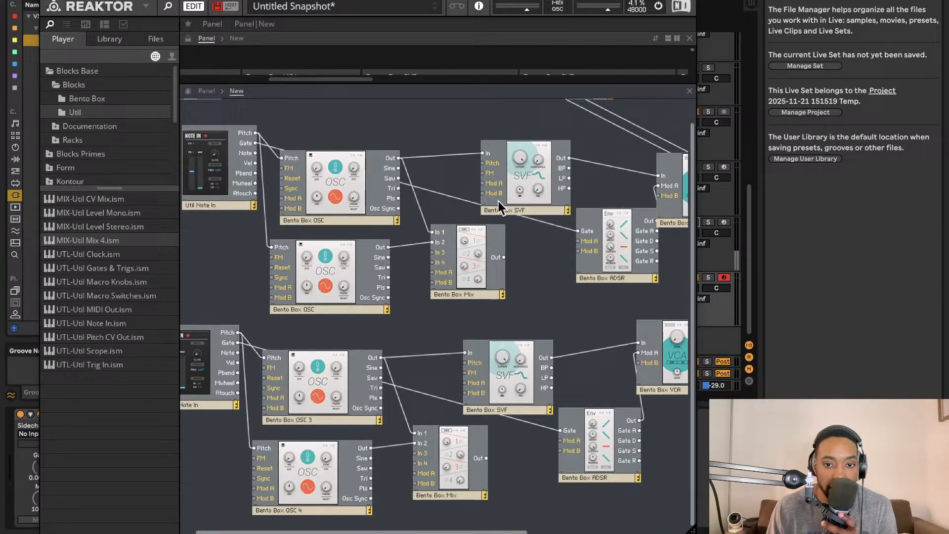
{"action": "left_click", "coordinate": [510, 409]}
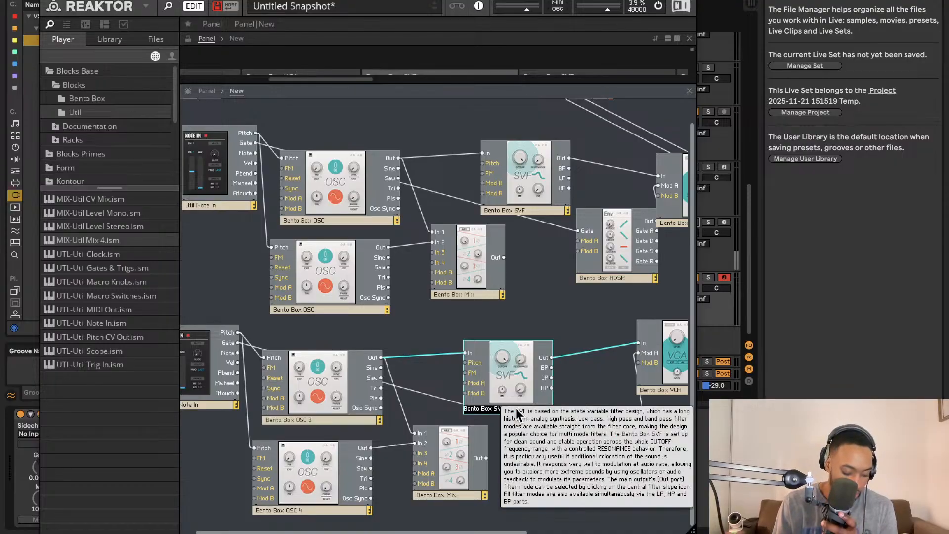
{"action": "left_click", "coordinate": [536, 289]}
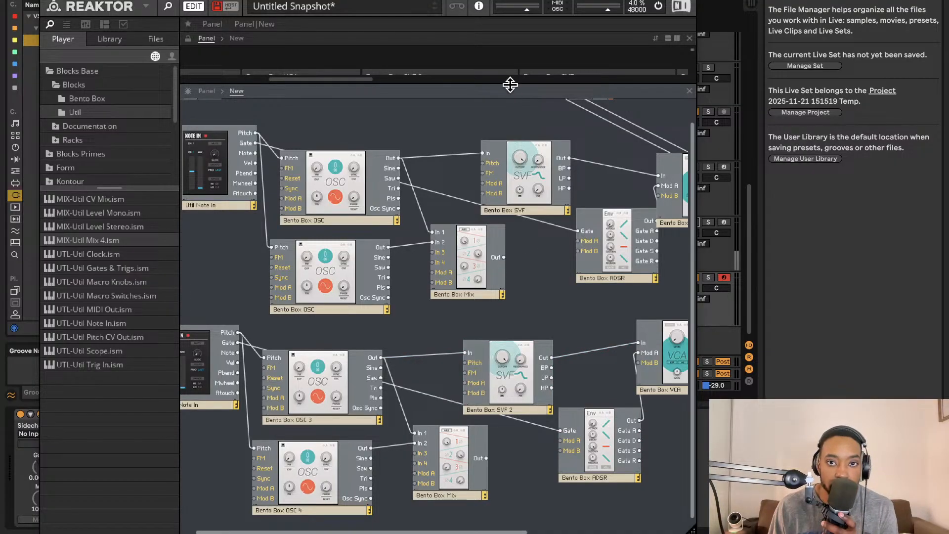
{"action": "left_click_drag", "start_coordinate": [510, 85], "coordinate": [510, 489]}
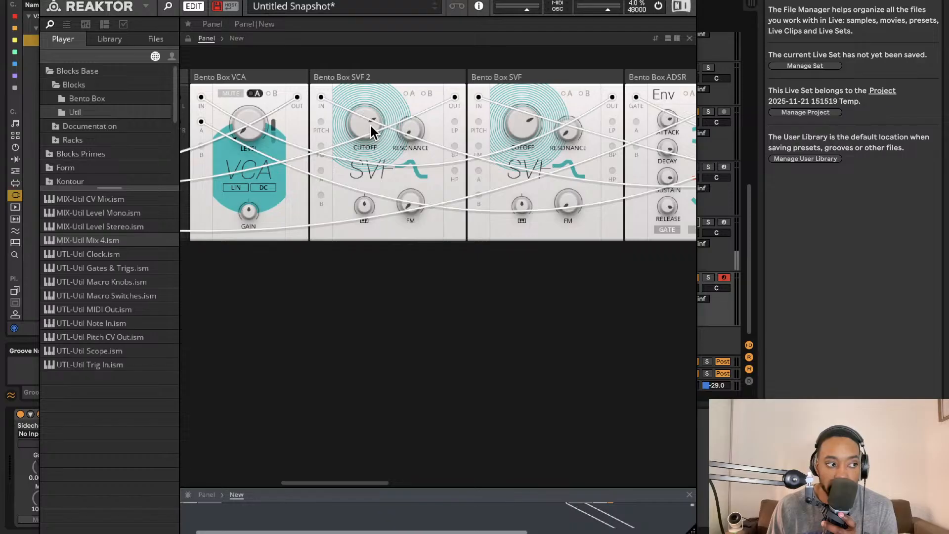
{"action": "mouse_move", "coordinate": [370, 118]}
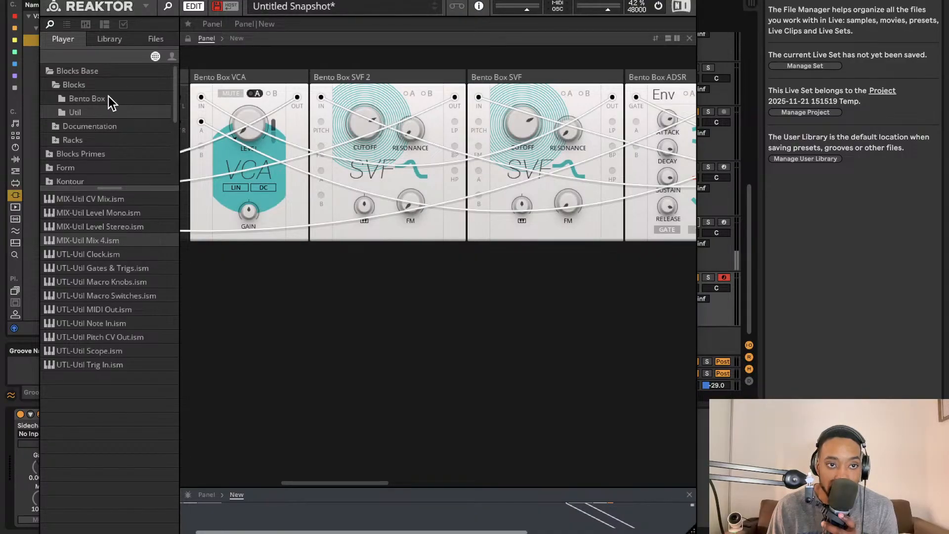
- Add a Bento LFO beside the upper voice's oscillators and wire its output to Mod A of that voice's first oscillator
{"action": "left_click", "coordinate": [87, 98]}
{"action": "left_click", "coordinate": [120, 267]}
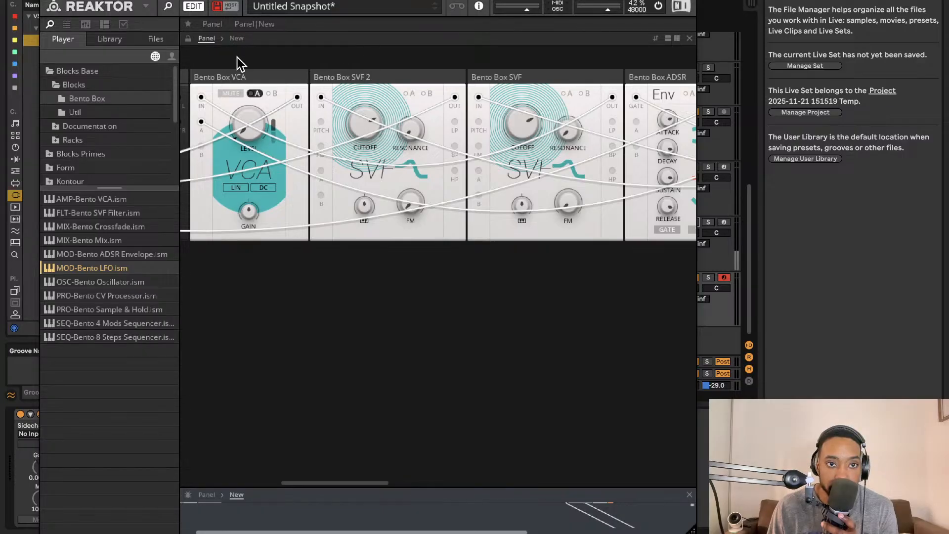
{"action": "scroll", "coordinate": [237, 250], "scroll_direction": "left", "scroll_amount": 3}
{"action": "left_click_drag", "start_coordinate": [298, 496], "coordinate": [435, 395]}
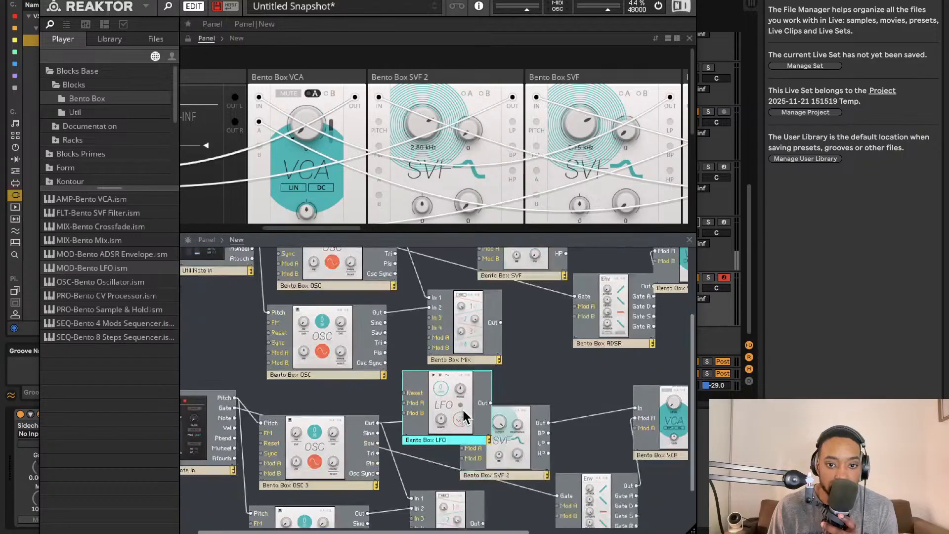
{"action": "scroll", "coordinate": [446, 385], "scroll_direction": "down", "scroll_amount": 1}
{"action": "left_click_drag", "start_coordinate": [452, 332], "coordinate": [222, 280]}
{"action": "scroll", "coordinate": [254, 319], "scroll_direction": "up", "scroll_amount": 2}
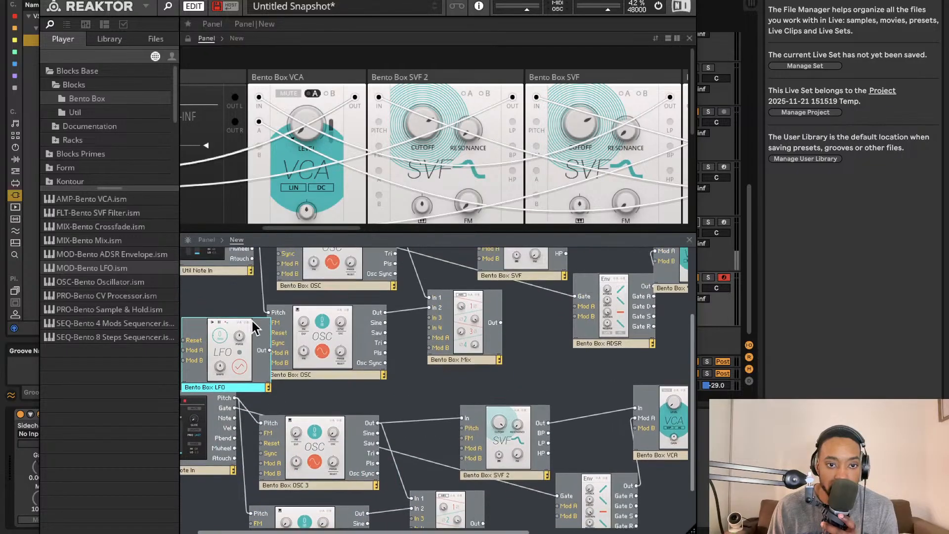
{"action": "left_click_drag", "start_coordinate": [238, 341], "coordinate": [192, 335]}
{"action": "scroll", "coordinate": [257, 303], "scroll_direction": "up", "scroll_amount": 1}
{"action": "scroll", "coordinate": [257, 303], "scroll_direction": "up", "scroll_amount": 1}
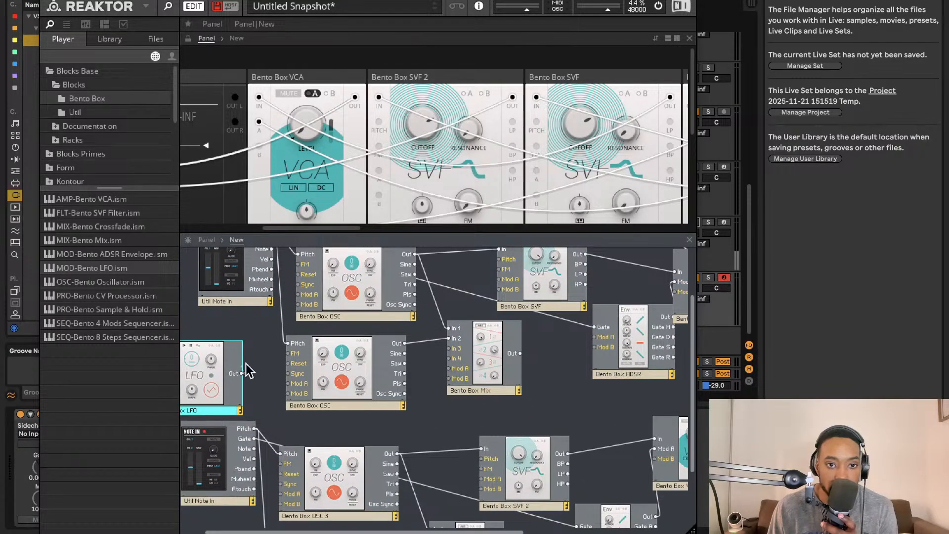
{"action": "left_click_drag", "start_coordinate": [247, 370], "coordinate": [298, 294]}
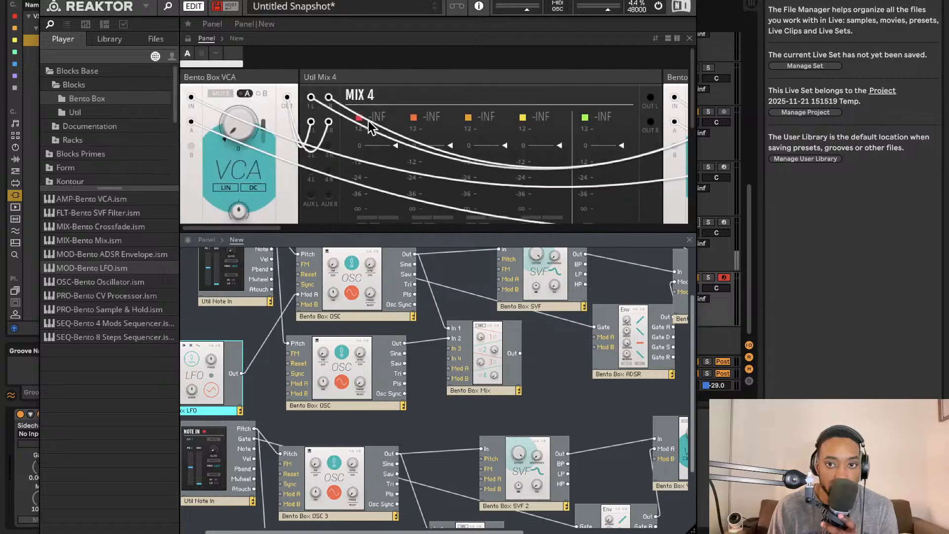
- Rename the two oscillators in the upper voice Bento Box OSC 1 and Bento Box OSC 2
{"action": "scroll", "coordinate": [380, 120], "scroll_direction": "right", "scroll_amount": 20}
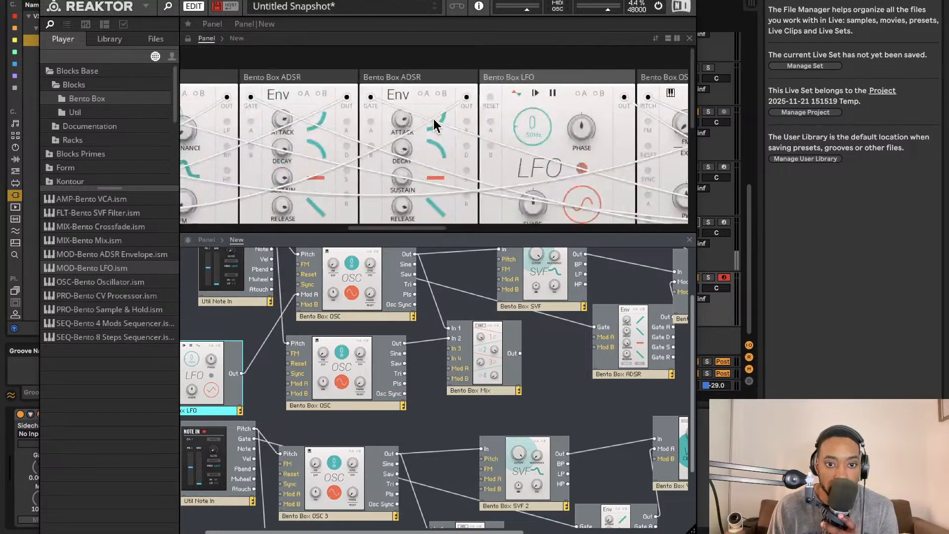
{"action": "scroll", "coordinate": [438, 120], "scroll_direction": "down", "scroll_amount": 2}
{"action": "scroll", "coordinate": [440, 124], "scroll_direction": "down", "scroll_amount": 5}
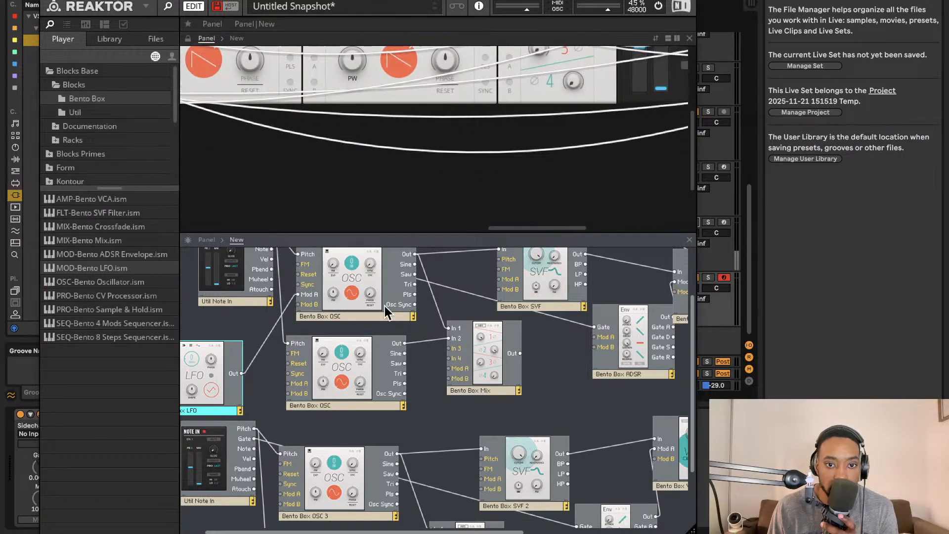
{"action": "left_click", "coordinate": [358, 315]}
{"action": "left_click", "coordinate": [357, 315]}
{"action": "type", "text": "1"}
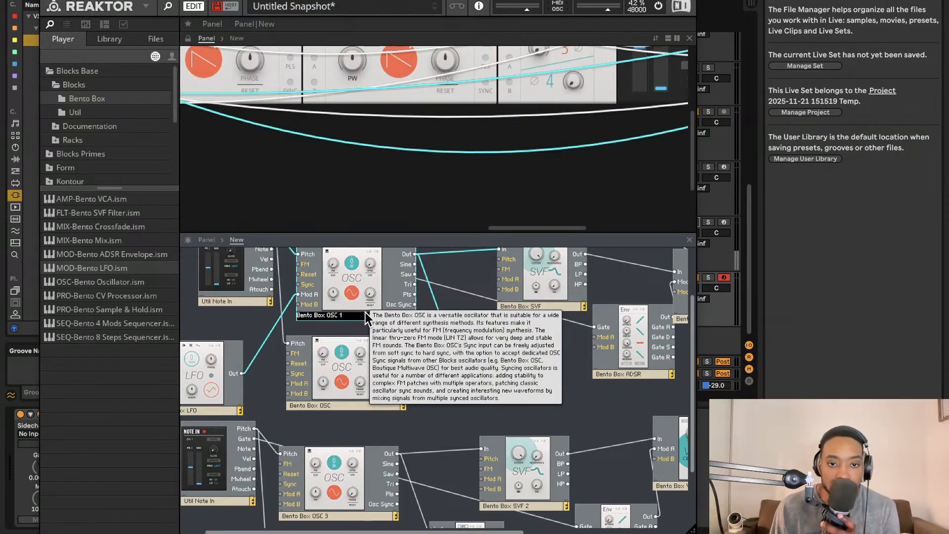
{"action": "left_click", "coordinate": [358, 408]}
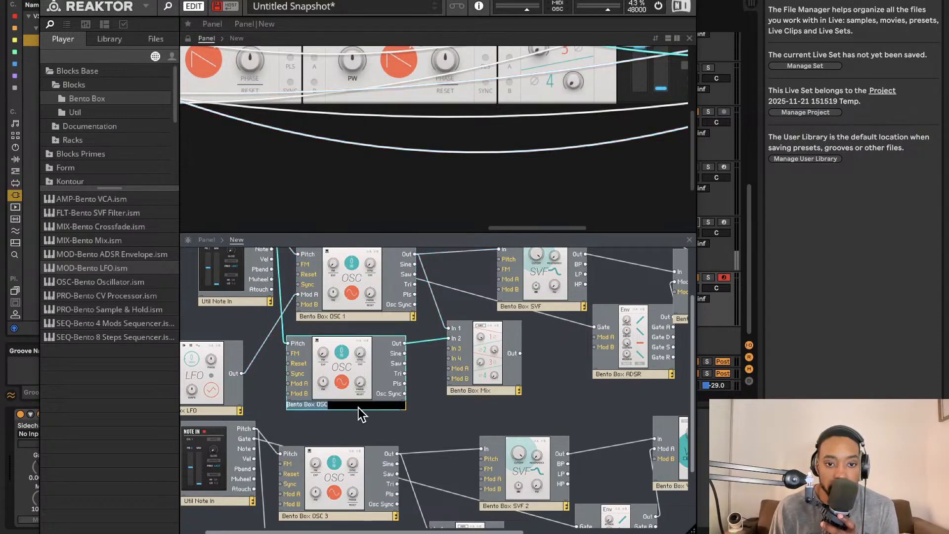
{"action": "left_click", "coordinate": [358, 408]}
{"action": "type", "text": "2"}
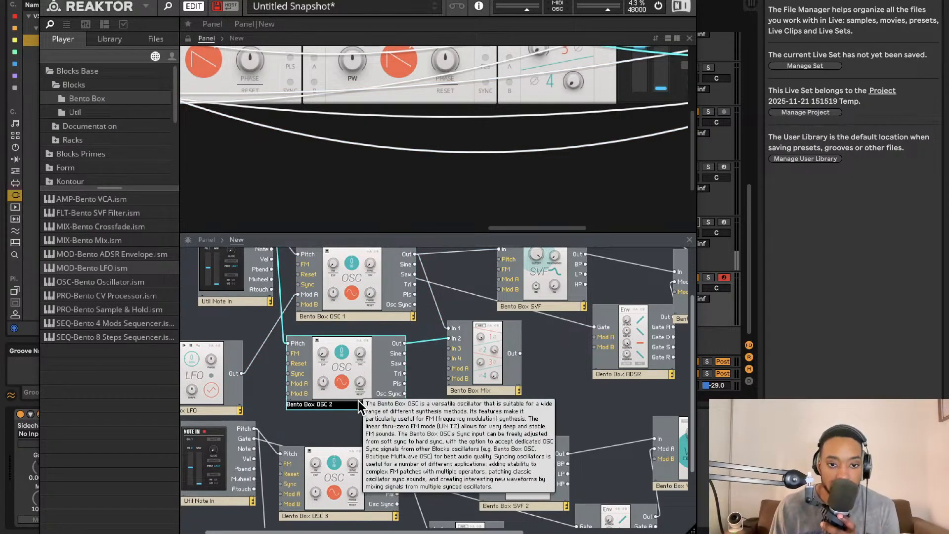
{"action": "left_click", "coordinate": [415, 375]}
- Enlarge the panel area and move Bento Box OSC 2 between the LFO and Bento Box OSC 3
{"action": "left_click_drag", "start_coordinate": [435, 232], "coordinate": [433, 459]}
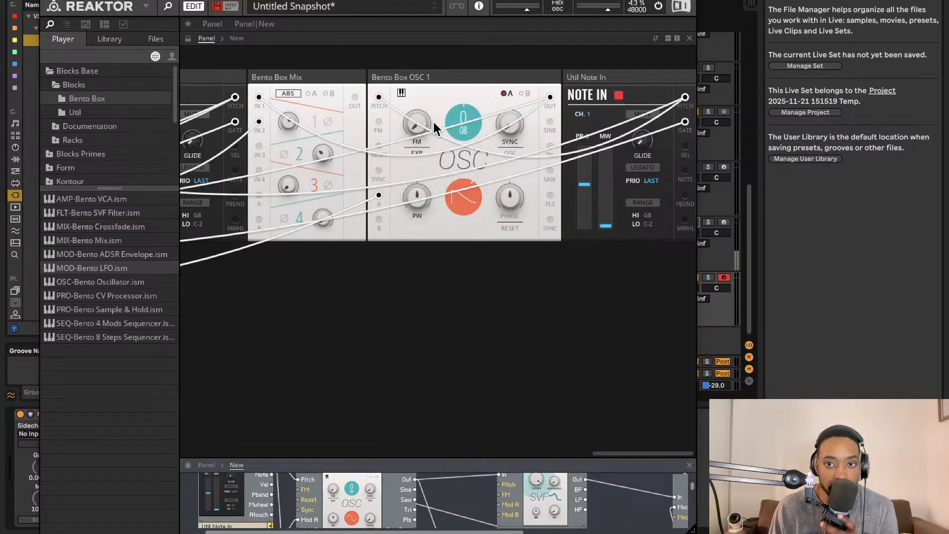
{"action": "scroll", "coordinate": [430, 121], "scroll_direction": "left", "scroll_amount": 10}
{"action": "scroll", "coordinate": [495, 138], "scroll_direction": "right", "scroll_amount": 10}
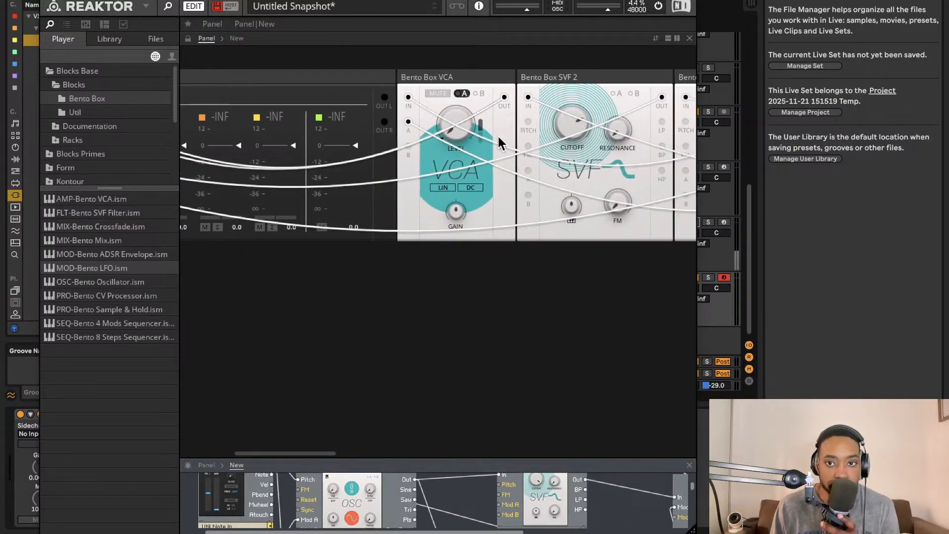
{"action": "scroll", "coordinate": [499, 141], "scroll_direction": "right", "scroll_amount": 10}
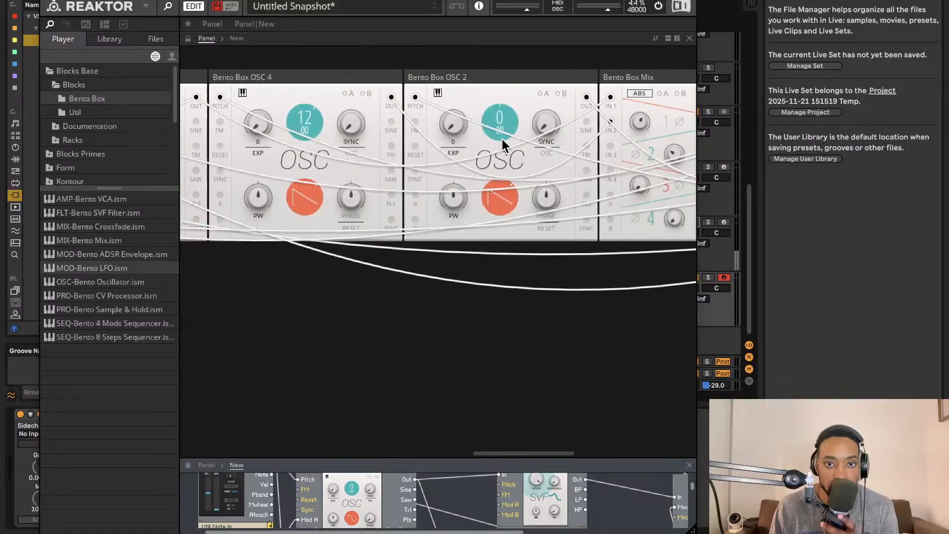
{"action": "scroll", "coordinate": [510, 124], "scroll_direction": "left", "scroll_amount": 3}
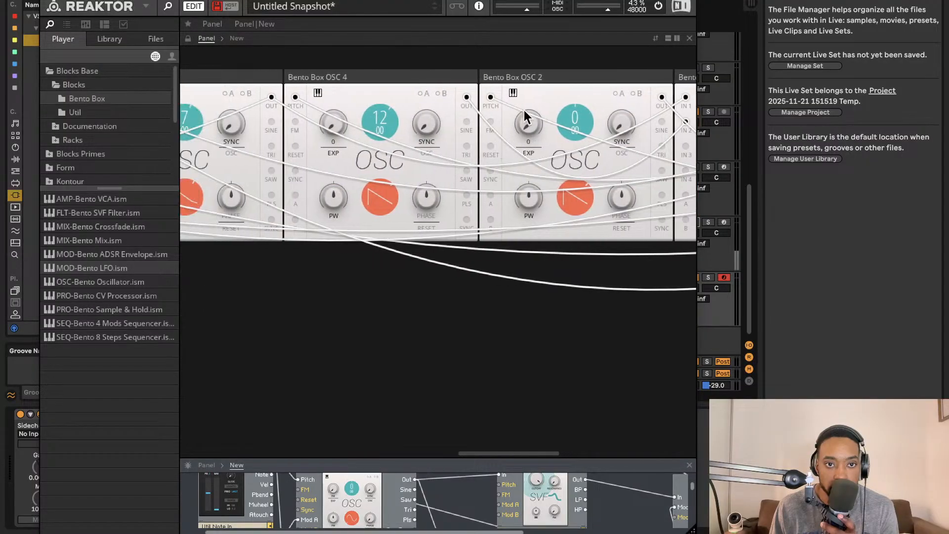
{"action": "left_click_drag", "start_coordinate": [544, 77], "coordinate": [376, 83]}
{"action": "scroll", "coordinate": [380, 85], "scroll_direction": "left", "scroll_amount": 3}
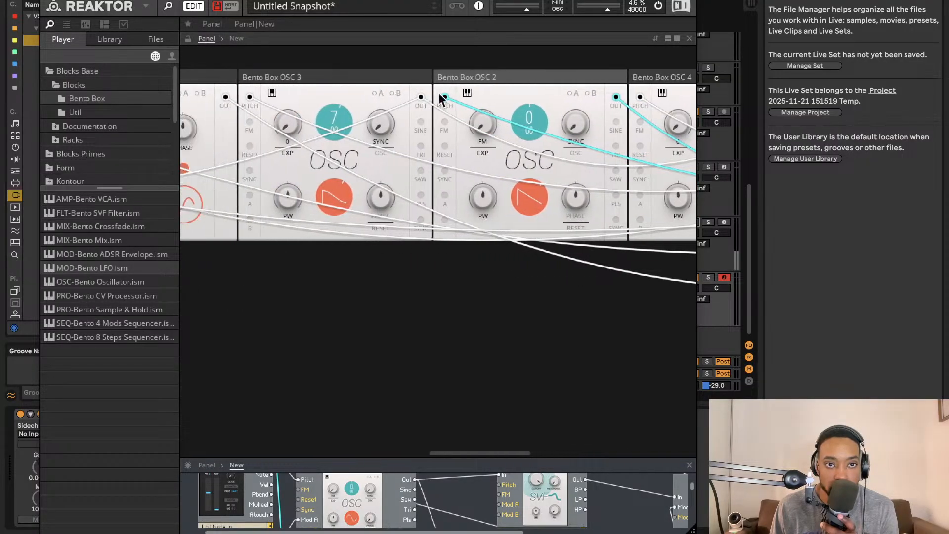
{"action": "left_click_drag", "start_coordinate": [463, 78], "coordinate": [269, 72]}
{"action": "scroll", "coordinate": [296, 95], "scroll_direction": "left", "scroll_amount": 10}
{"action": "scroll", "coordinate": [302, 102], "scroll_direction": "left", "scroll_amount": 10}
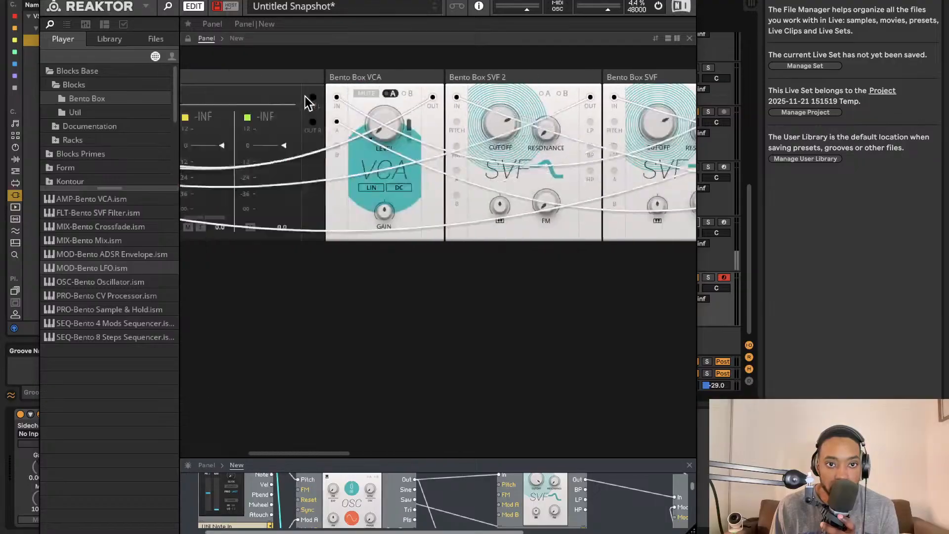
{"action": "scroll", "coordinate": [305, 106], "scroll_direction": "right", "scroll_amount": 15}
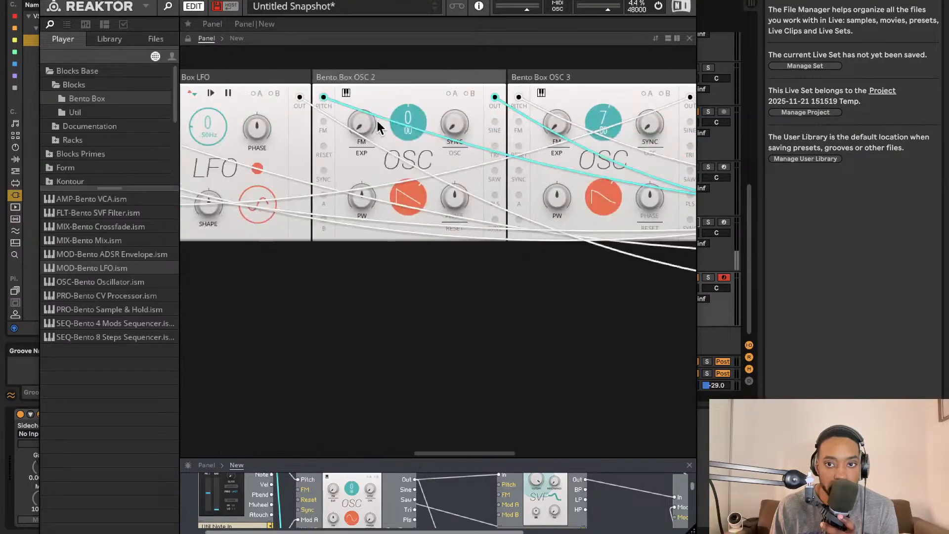
- Move Bento Box OSC 1 ahead of the LFO and the other oscillators in the panel
{"action": "scroll", "coordinate": [397, 123], "scroll_direction": "right", "scroll_amount": 4}
{"action": "left_click_drag", "start_coordinate": [434, 77], "coordinate": [181, 79]}
{"action": "scroll", "coordinate": [417, 167], "scroll_direction": "left", "scroll_amount": 8}
{"action": "scroll", "coordinate": [421, 216], "scroll_direction": "left", "scroll_amount": 8}
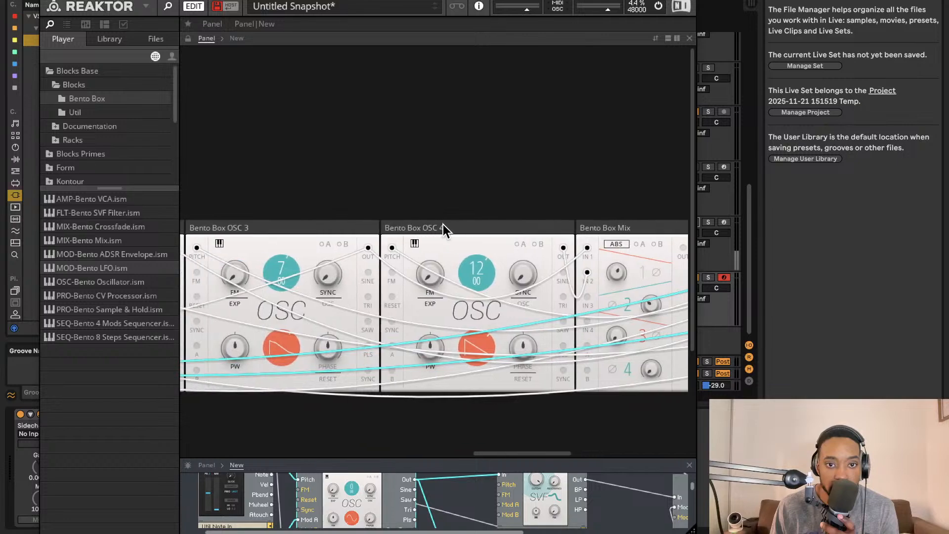
{"action": "scroll", "coordinate": [419, 220], "scroll_direction": "left", "scroll_amount": 6}
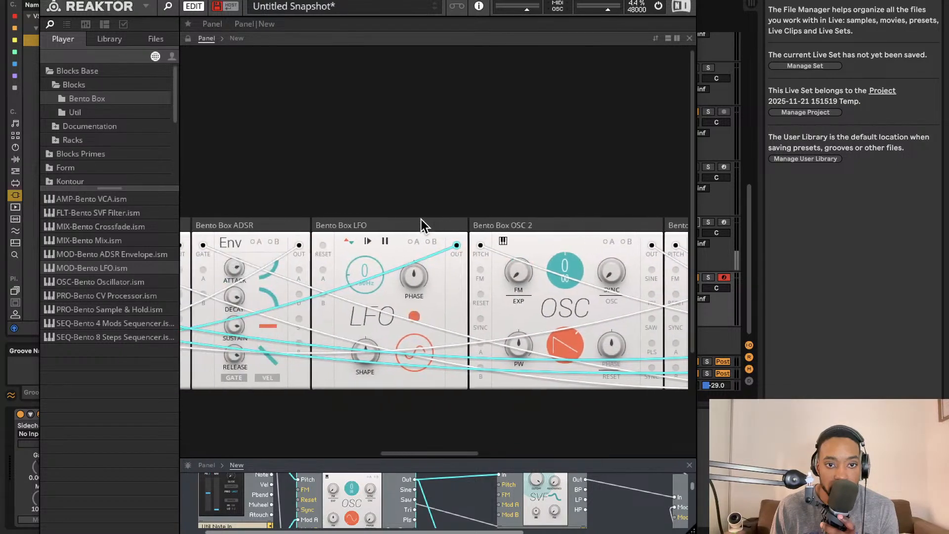
{"action": "scroll", "coordinate": [421, 219], "scroll_direction": "right", "scroll_amount": 7}
{"action": "scroll", "coordinate": [423, 218], "scroll_direction": "right", "scroll_amount": 8}
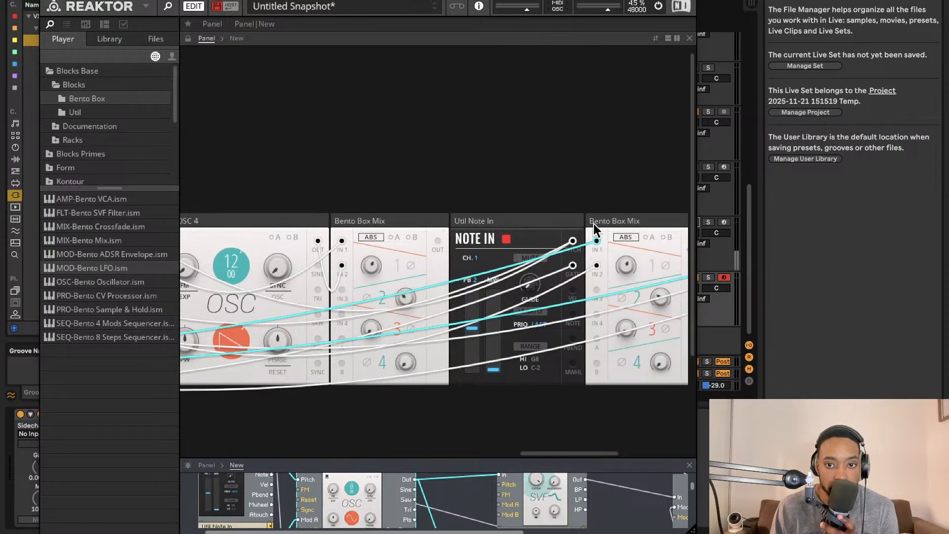
{"action": "scroll", "coordinate": [554, 228], "scroll_direction": "left", "scroll_amount": 8}
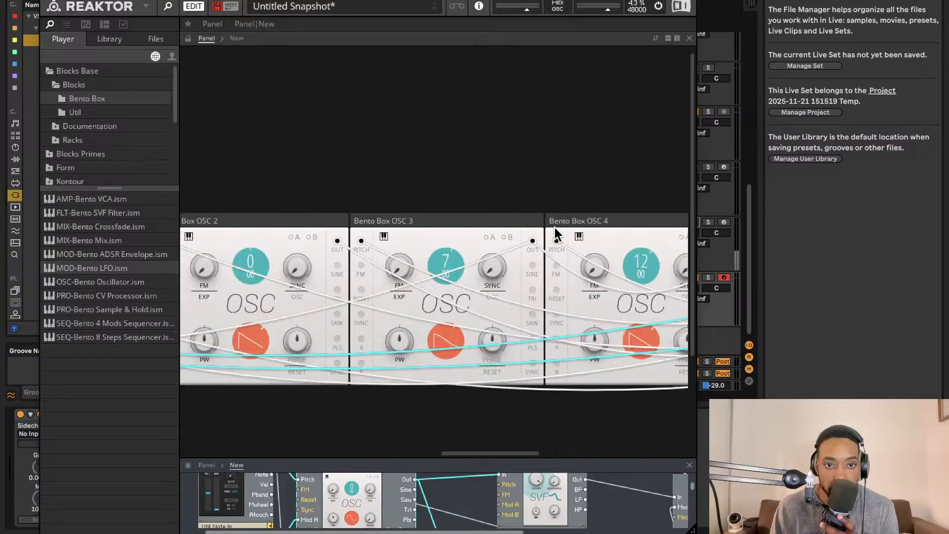
{"action": "scroll", "coordinate": [552, 227], "scroll_direction": "left", "scroll_amount": 5}
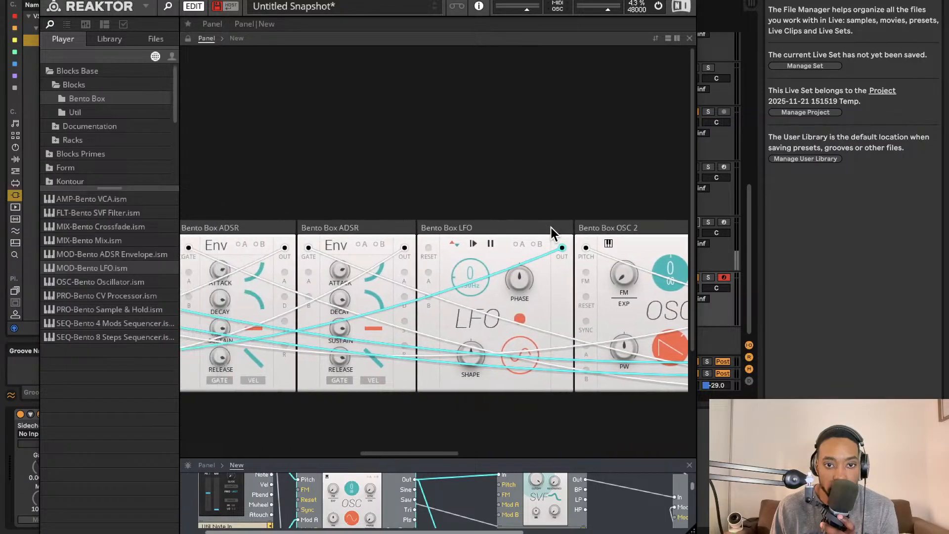
- Raise the rate of the Bento Box LFO to about 2 Hz
{"action": "scroll", "coordinate": [556, 277], "scroll_direction": "down", "scroll_amount": 3}
{"action": "scroll", "coordinate": [556, 278], "scroll_direction": "right", "scroll_amount": 3}
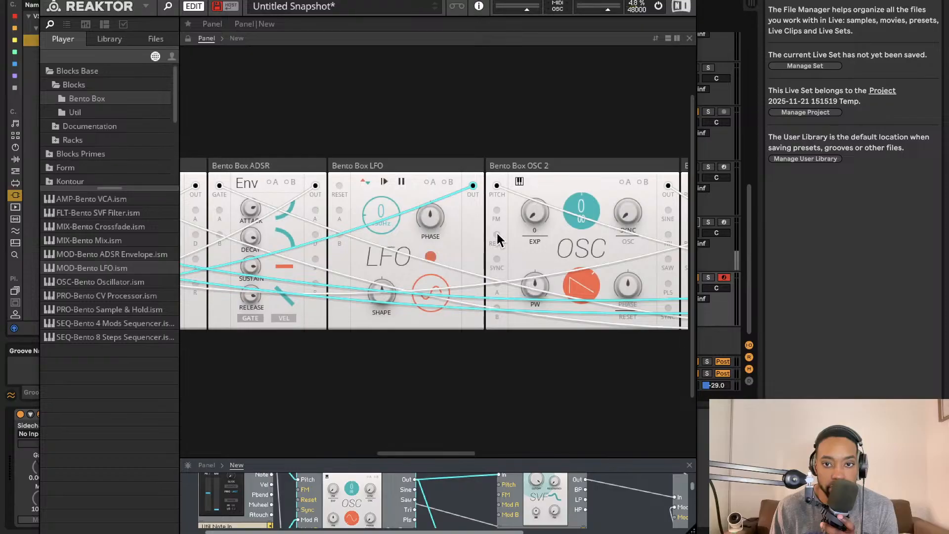
{"action": "scroll", "coordinate": [499, 237], "scroll_direction": "left", "scroll_amount": 3}
{"action": "scroll", "coordinate": [445, 217], "scroll_direction": "right", "scroll_amount": 15}
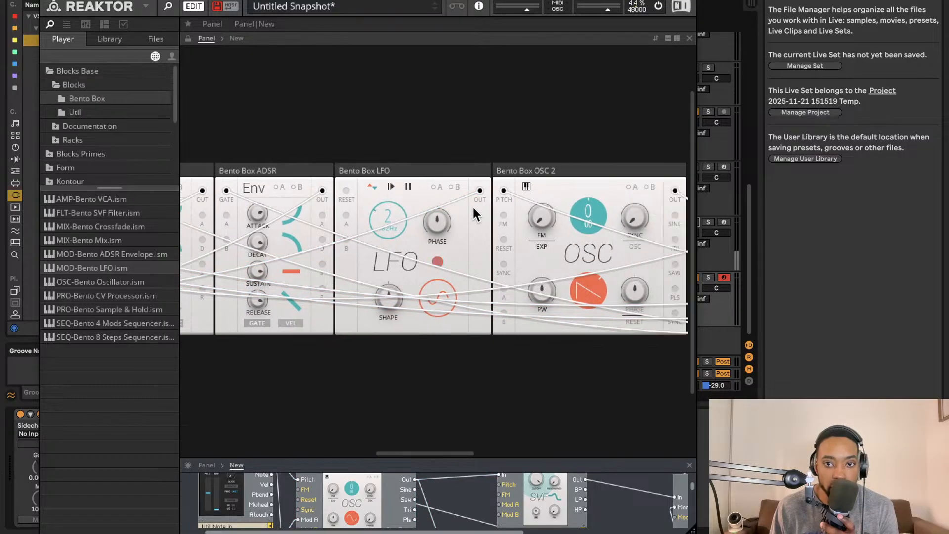
- Review the blocks in the panel and activate modulation A on Bento Box OSC 1
{"action": "scroll", "coordinate": [474, 215], "scroll_direction": "right", "scroll_amount": 15}
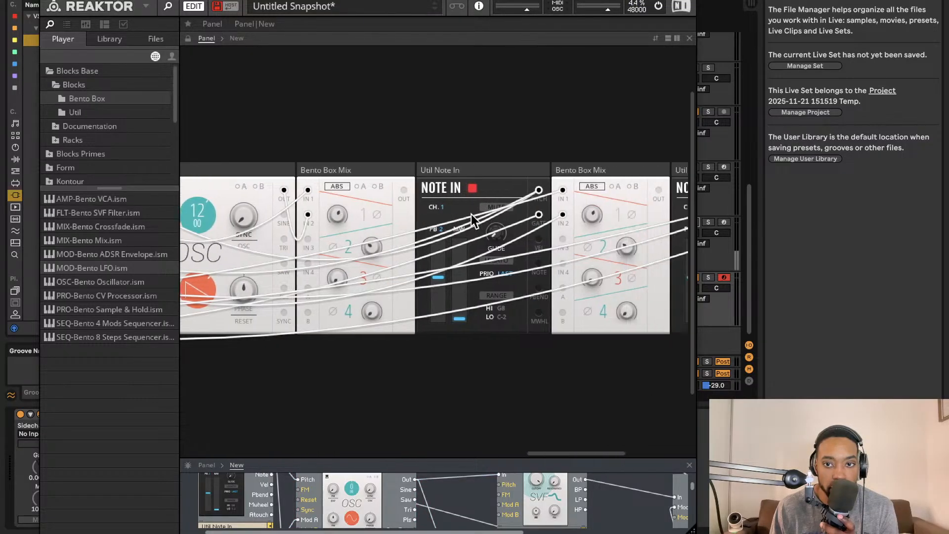
{"action": "scroll", "coordinate": [544, 223], "scroll_direction": "left", "scroll_amount": 12}
{"action": "scroll", "coordinate": [593, 229], "scroll_direction": "left", "scroll_amount": 15}
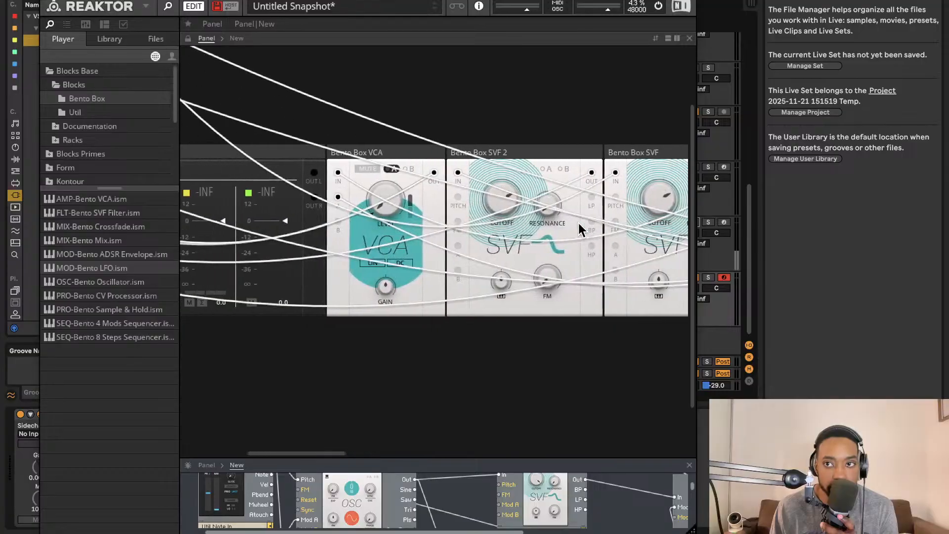
{"action": "scroll", "coordinate": [407, 191], "scroll_direction": "left", "scroll_amount": 10}
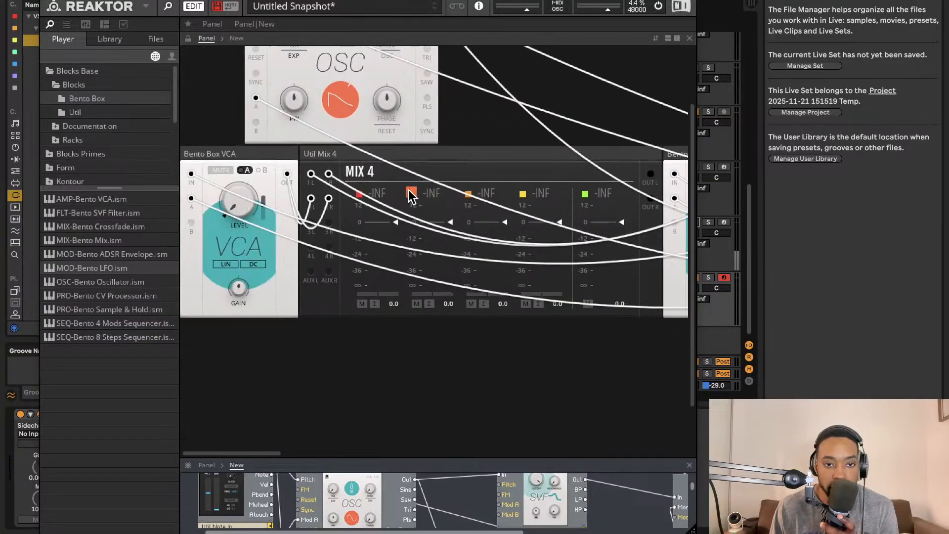
{"action": "scroll", "coordinate": [408, 190], "scroll_direction": "up", "scroll_amount": 3}
{"action": "left_click", "coordinate": [384, 70]}
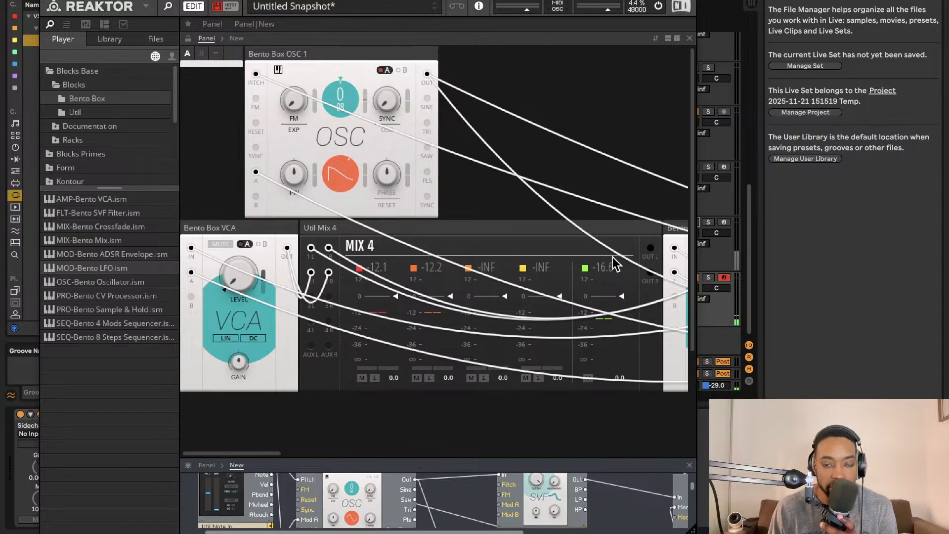
- Check the LFO and filter blocks while the patch plays and enlarge the structure area below the panel
{"action": "scroll", "coordinate": [614, 265], "scroll_direction": "right", "scroll_amount": 10}
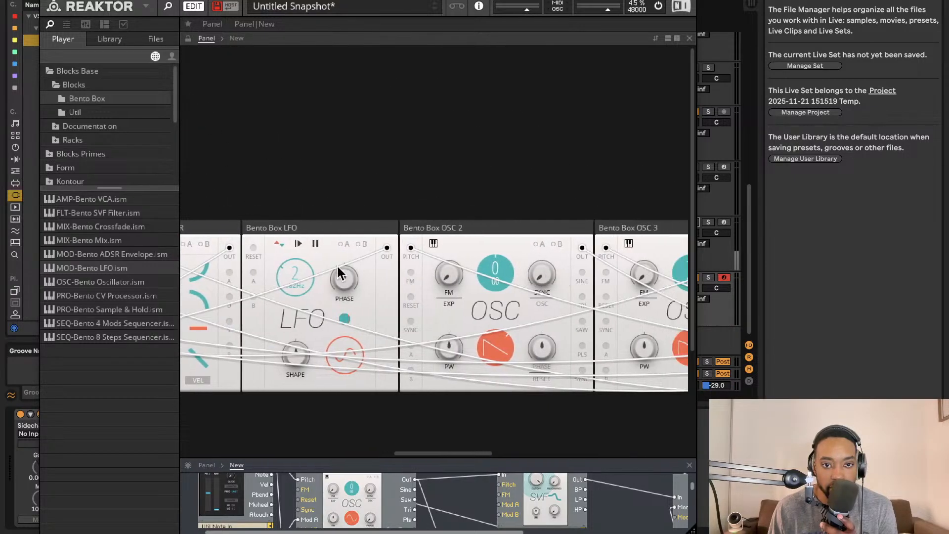
{"action": "scroll", "coordinate": [301, 246], "scroll_direction": "left", "scroll_amount": 10}
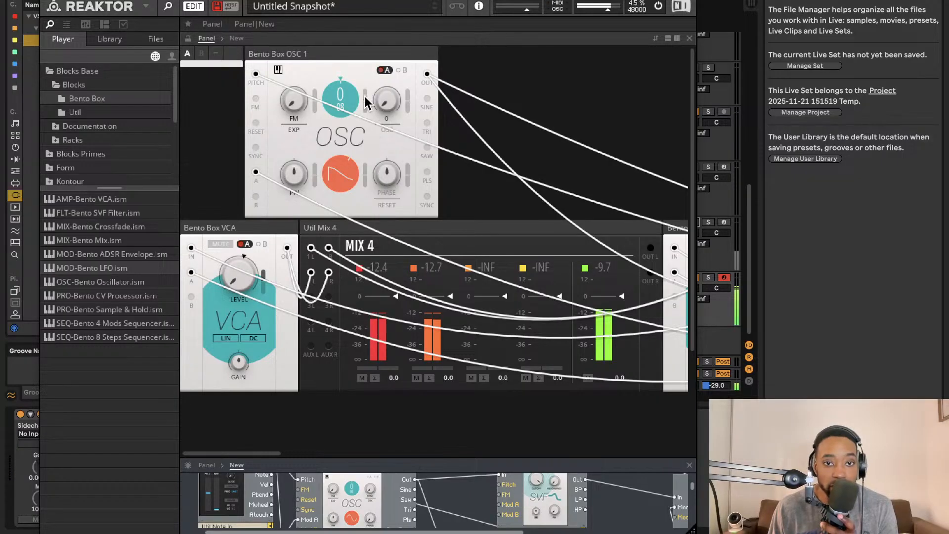
{"action": "scroll", "coordinate": [366, 106], "scroll_direction": "right", "scroll_amount": 10}
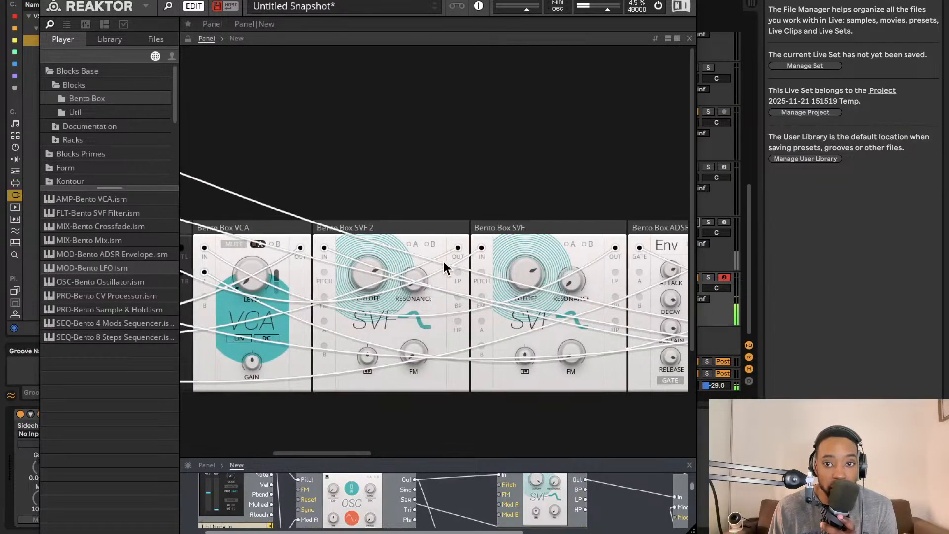
{"action": "left_click_drag", "start_coordinate": [478, 459], "coordinate": [427, 292]}
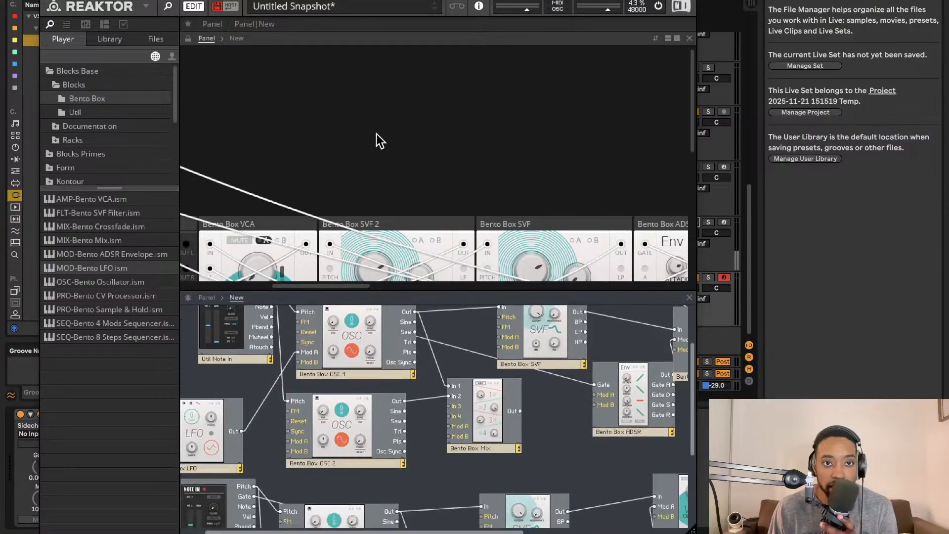
- Save the ensemble as ShimmerpadLS.ens in the Racks folder
{"action": "left_click", "coordinate": [147, 4]}
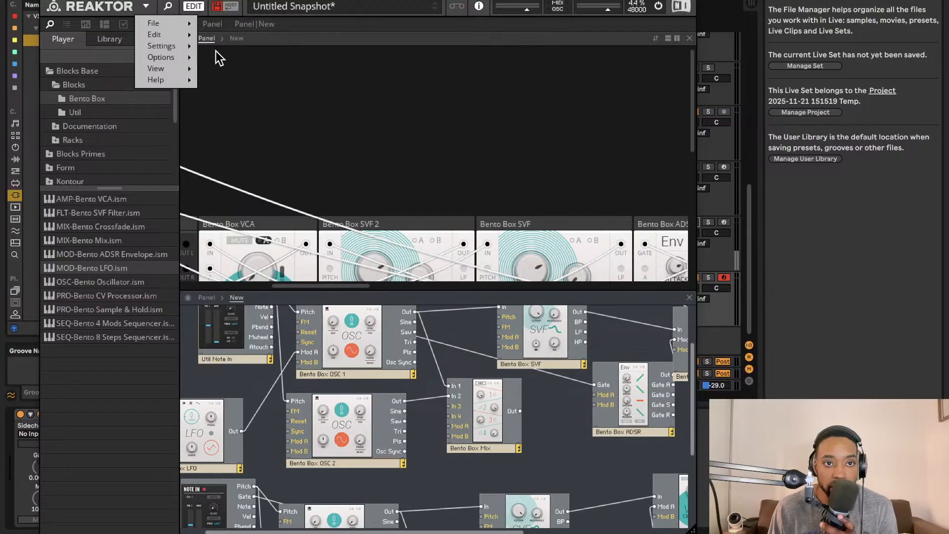
{"action": "mouse_move", "coordinate": [187, 25]}
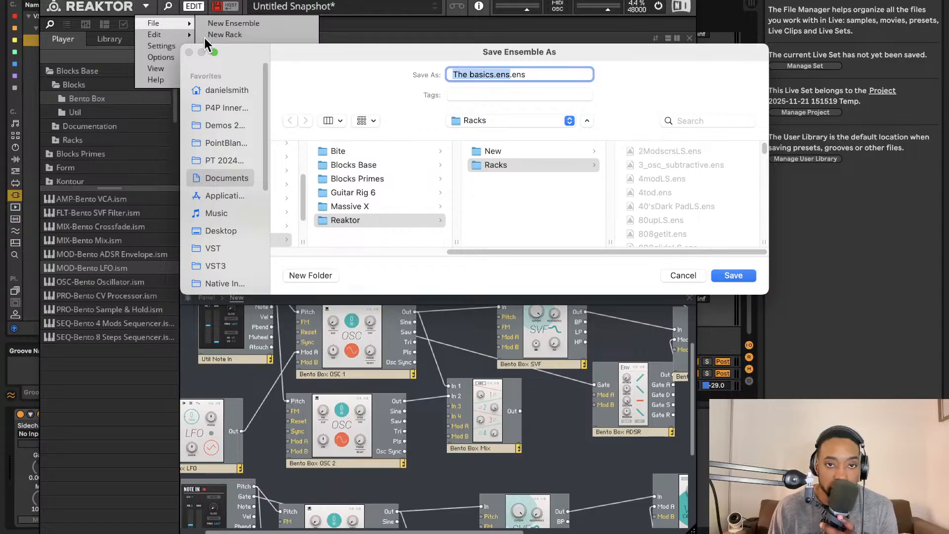
{"action": "type", "text": "Sh"}
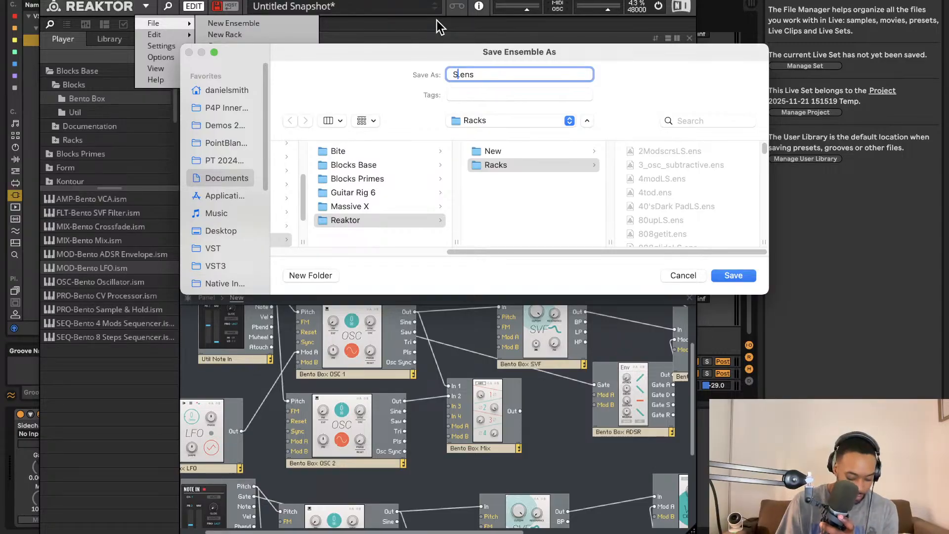
{"action": "type", "text": "immerpad"}
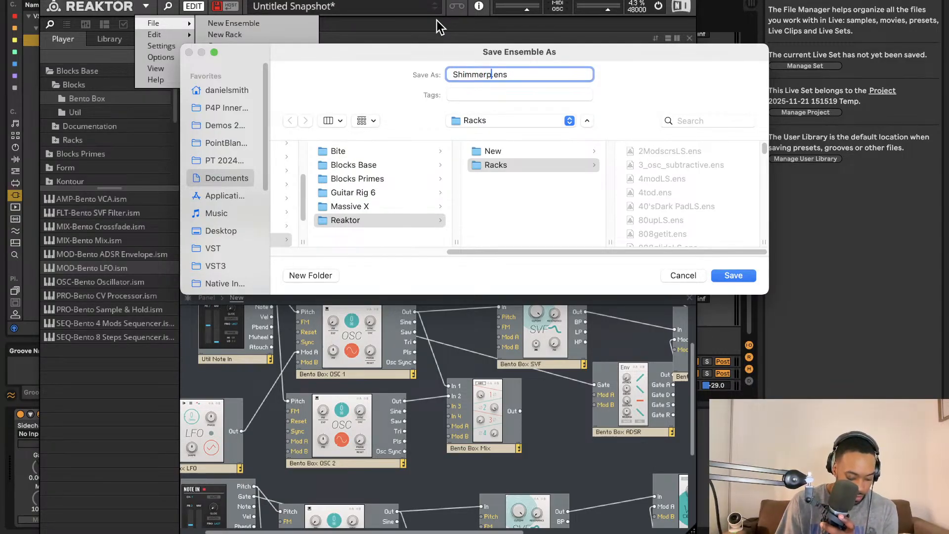
{"action": "type", "text": "LS"}
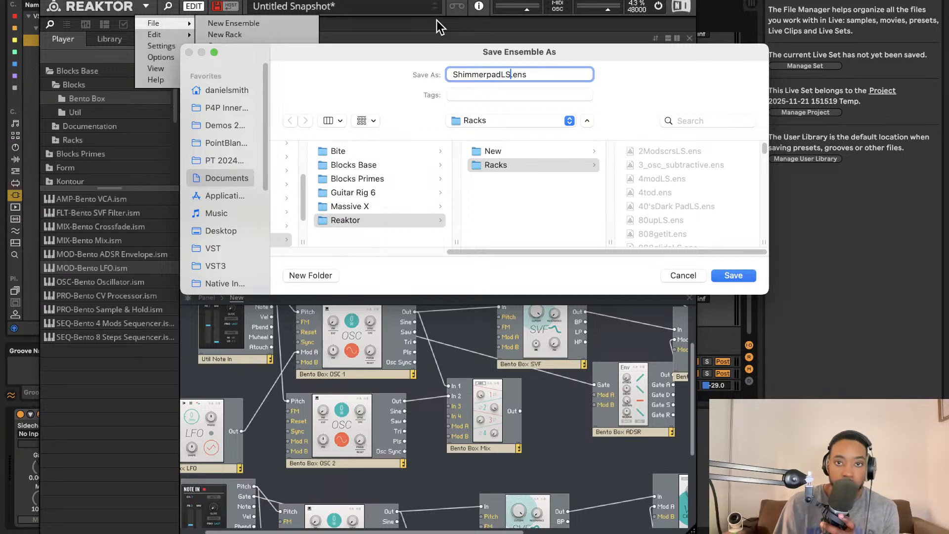
{"action": "key", "text": "Return"}
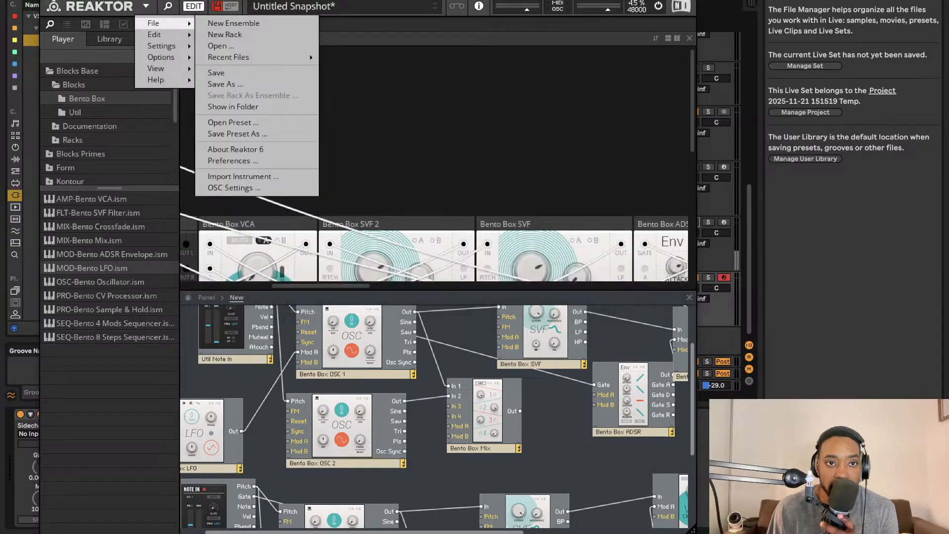
- Close the synth window, run the Live arrangement and loop the clip on the 40 Reaktor 6 track
{"action": "left_click", "coordinate": [50, 1]}
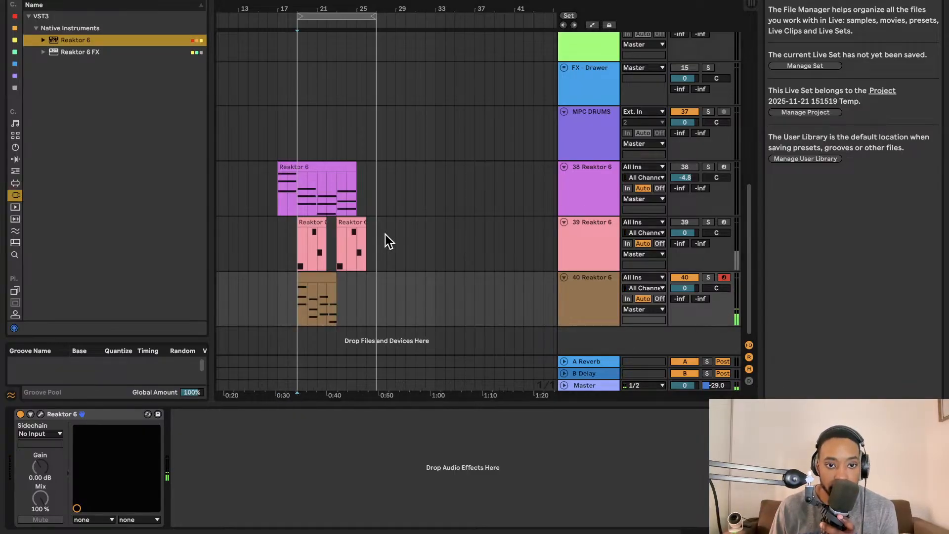
{"action": "key", "text": "space"}
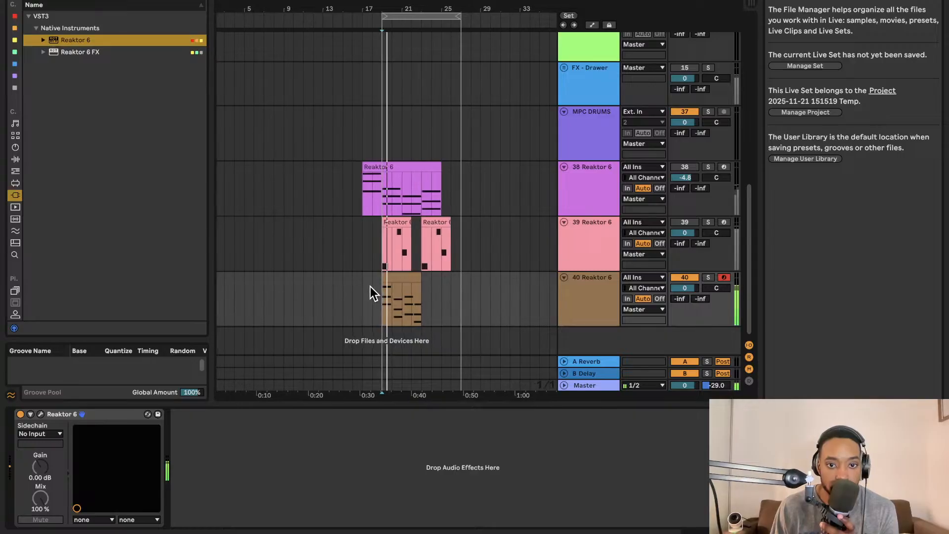
{"action": "left_click", "coordinate": [391, 277]}
{"action": "key", "text": "super+l"}
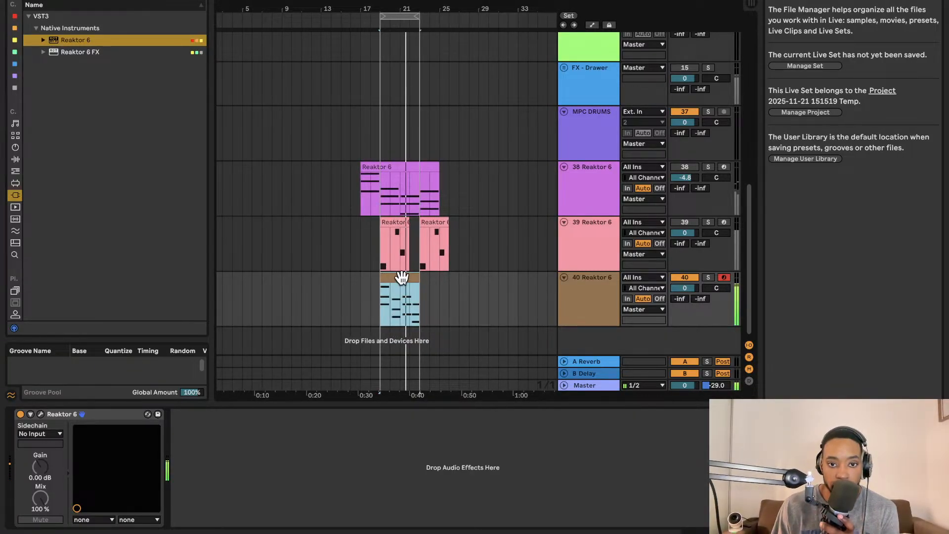
- Open the looped clip in an enlarged note editor and move its second chord, F#2 to C#3, to the start of bar 2
{"action": "double_click", "coordinate": [401, 277]}
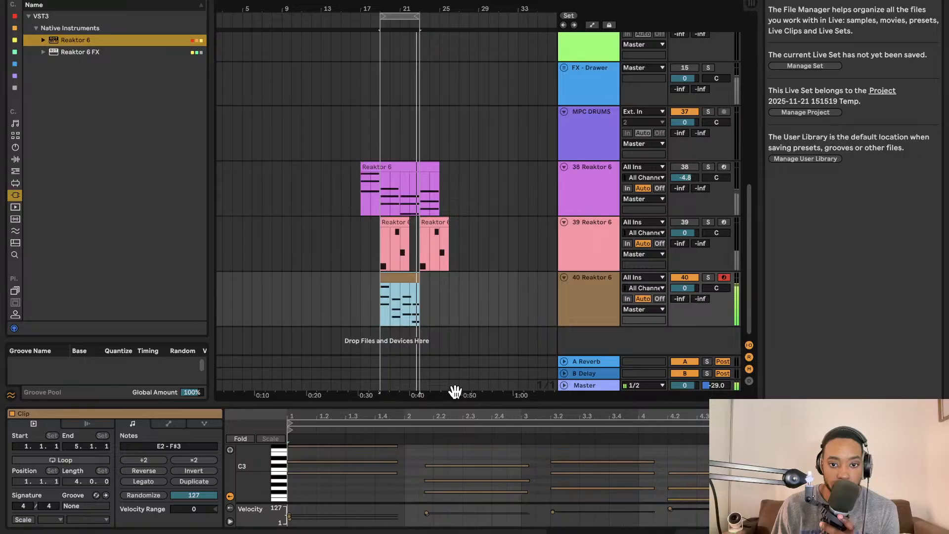
{"action": "left_click_drag", "start_coordinate": [452, 399], "coordinate": [453, 214]}
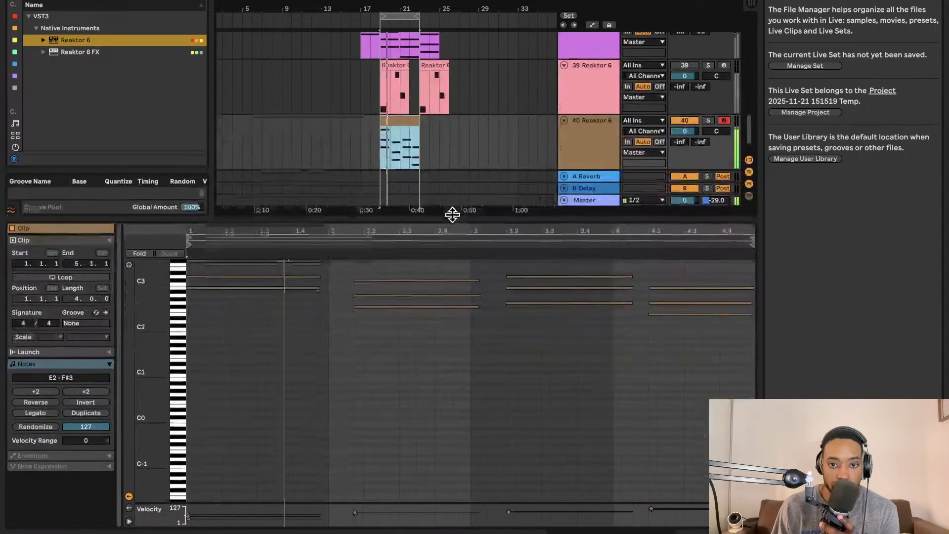
{"action": "left_click_drag", "start_coordinate": [427, 311], "coordinate": [458, 337]}
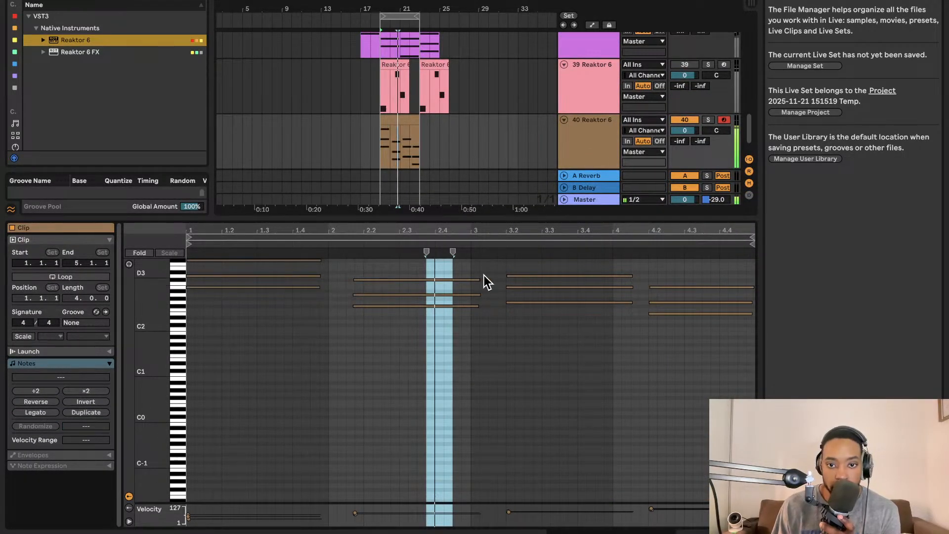
{"action": "left_click_drag", "start_coordinate": [485, 275], "coordinate": [468, 348]}
{"action": "key", "text": "Left"}
{"action": "key", "text": "Left"}
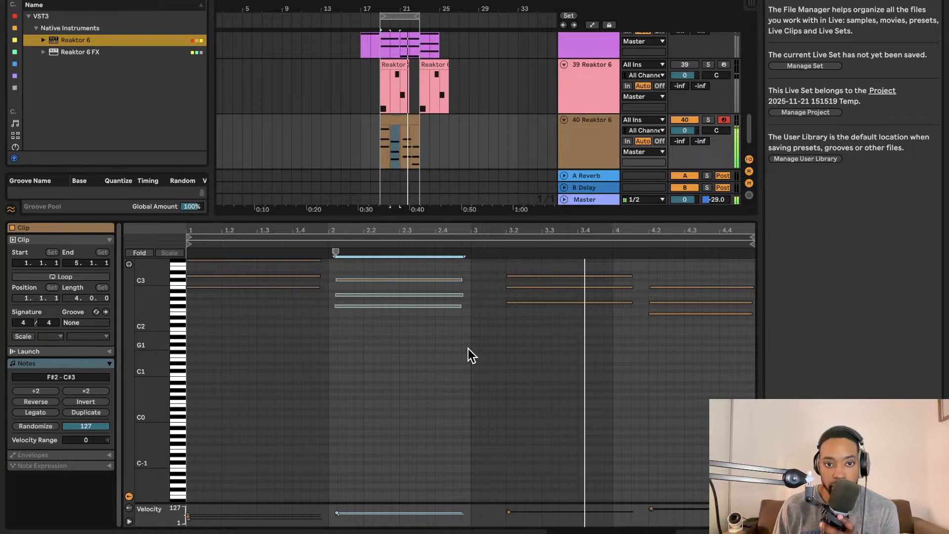
{"action": "key", "text": "Left"}
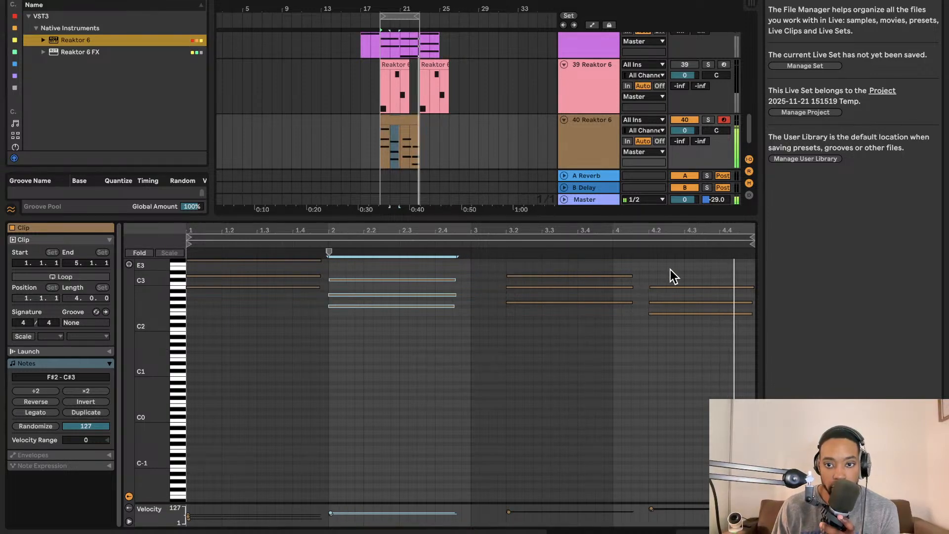
- Nudge the last chord, E2 to B2, slightly earlier within bar 4
{"action": "left_click_drag", "start_coordinate": [670, 269], "coordinate": [695, 340]}
{"action": "key", "text": "Left"}
{"action": "key", "text": "Left"}
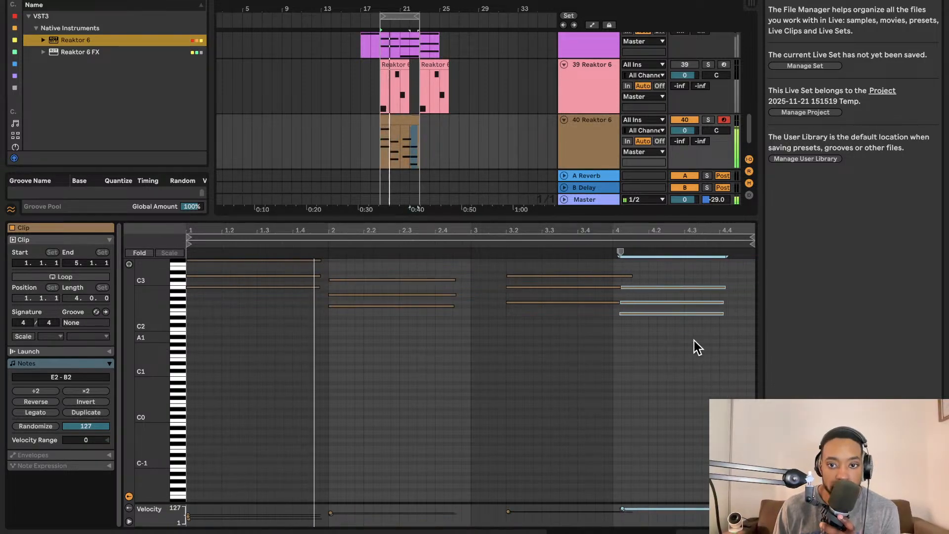
{"action": "key", "text": "Right"}
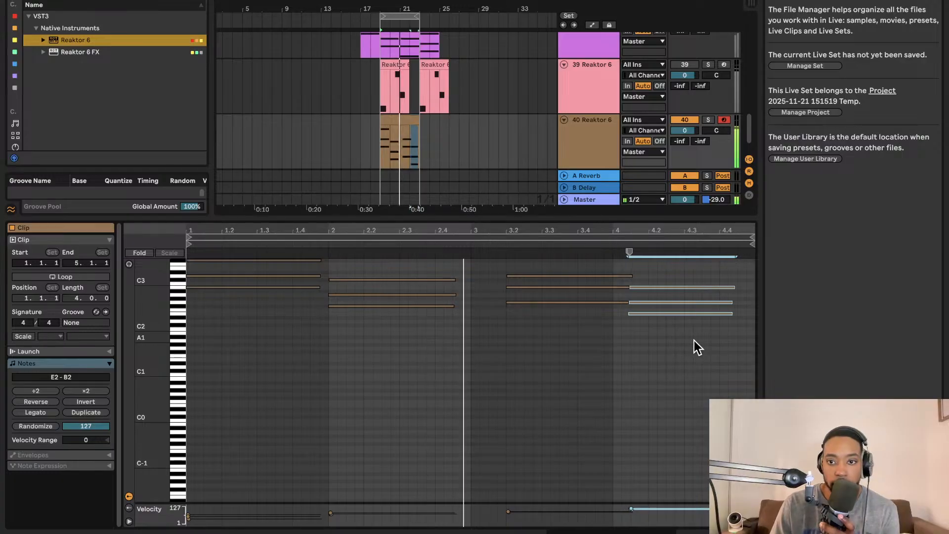
{"action": "key", "text": "Right"}
- Move the third chord, G2 to D3, back to the start of bar 3
{"action": "scroll", "coordinate": [695, 340], "scroll_direction": "down", "scroll_amount": 1}
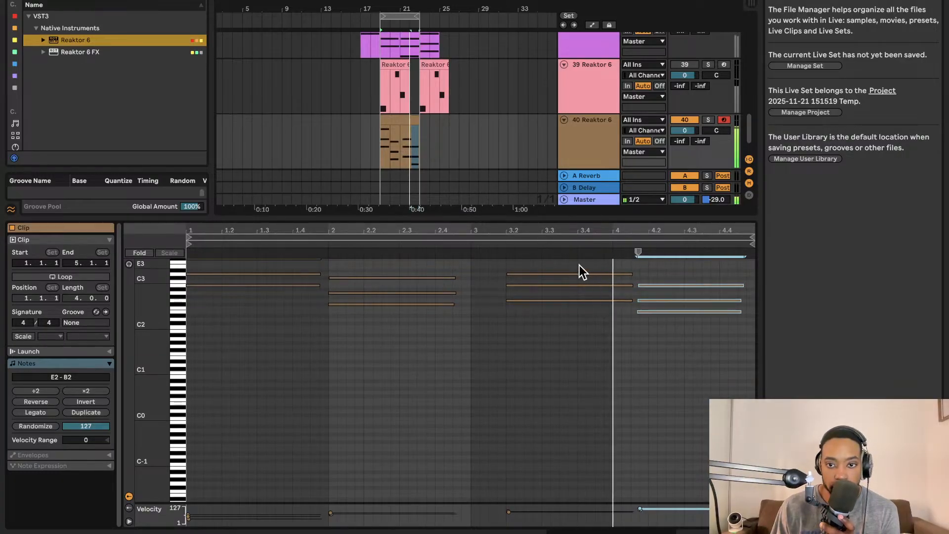
{"action": "left_click_drag", "start_coordinate": [579, 266], "coordinate": [583, 335]}
{"action": "key", "text": "Left"}
{"action": "key", "text": "Left"}
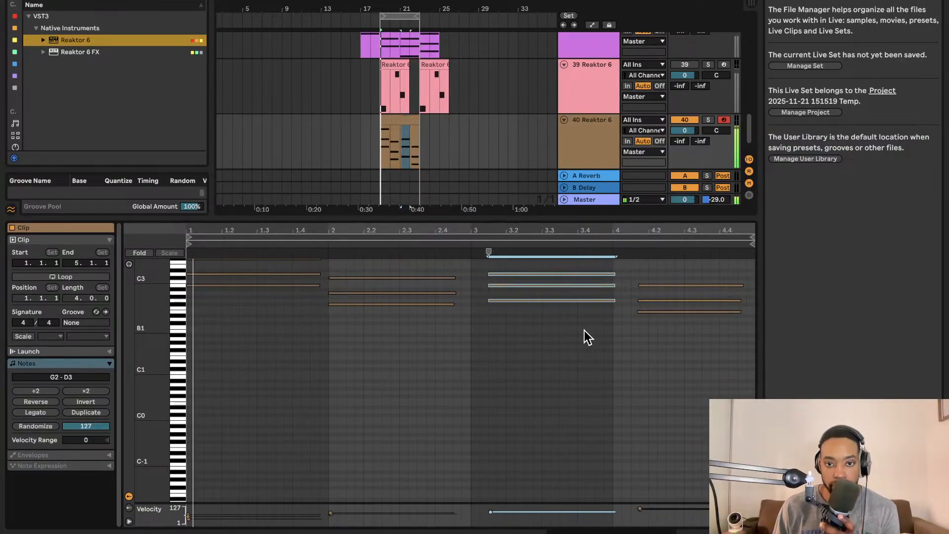
{"action": "key", "text": "Left"}
- Move the last chord, E2 to B2, to the start of bar 4
{"action": "left_click_drag", "start_coordinate": [669, 281], "coordinate": [683, 380]}
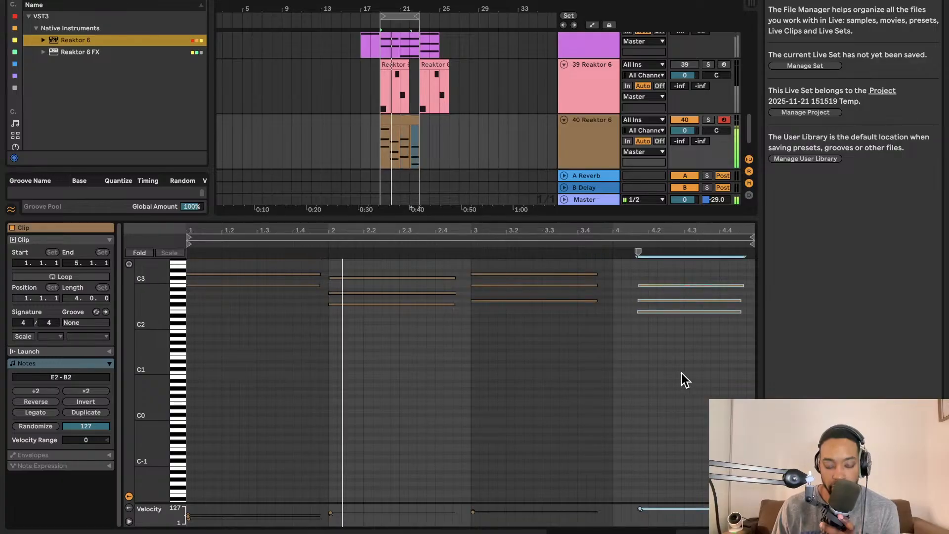
{"action": "key", "text": "Left"}
{"action": "key", "text": "Left"}
{"action": "key", "text": "Left"}
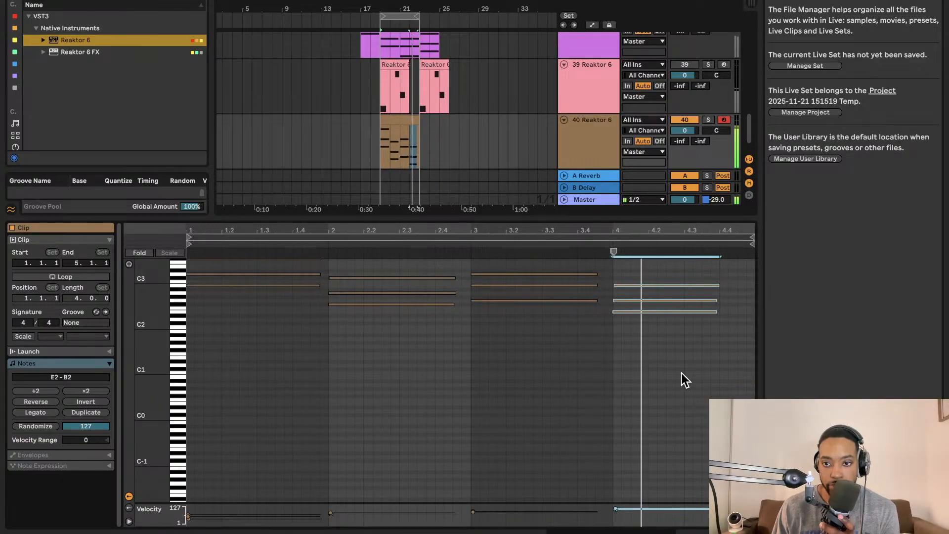
- Shorten the last chord's notes to end at about 4.4 and play the clip from its start
{"action": "scroll", "coordinate": [441, 333], "scroll_direction": "up", "scroll_amount": 2}
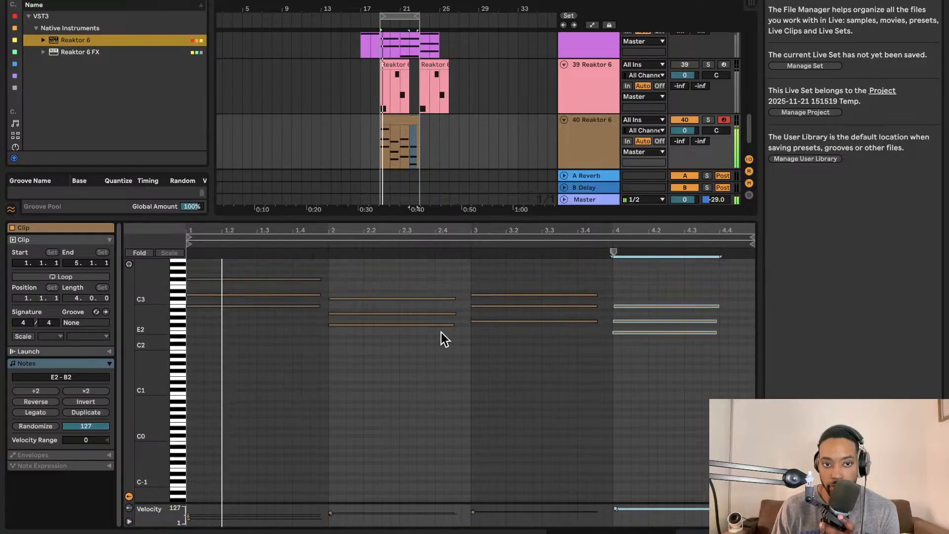
{"action": "scroll", "coordinate": [441, 332], "scroll_direction": "up", "scroll_amount": 10}
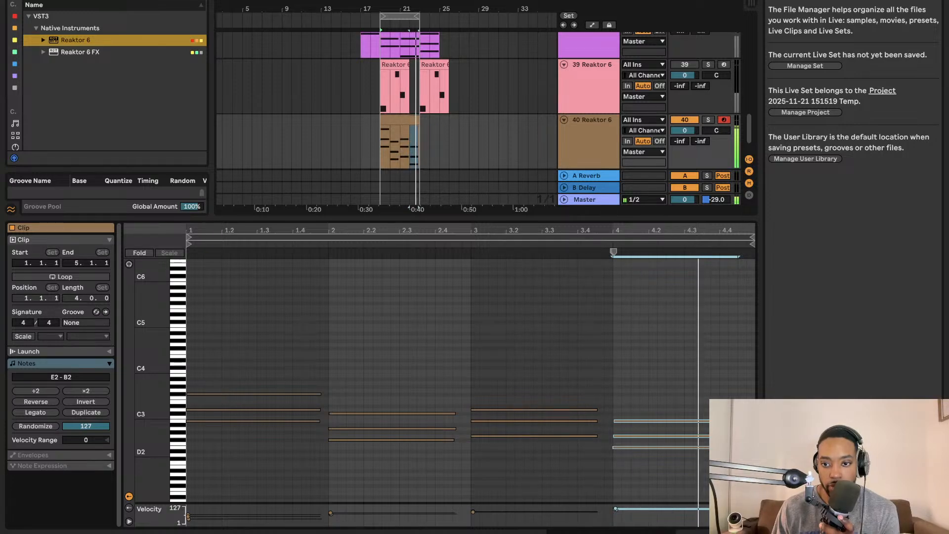
{"action": "key", "text": "z"}
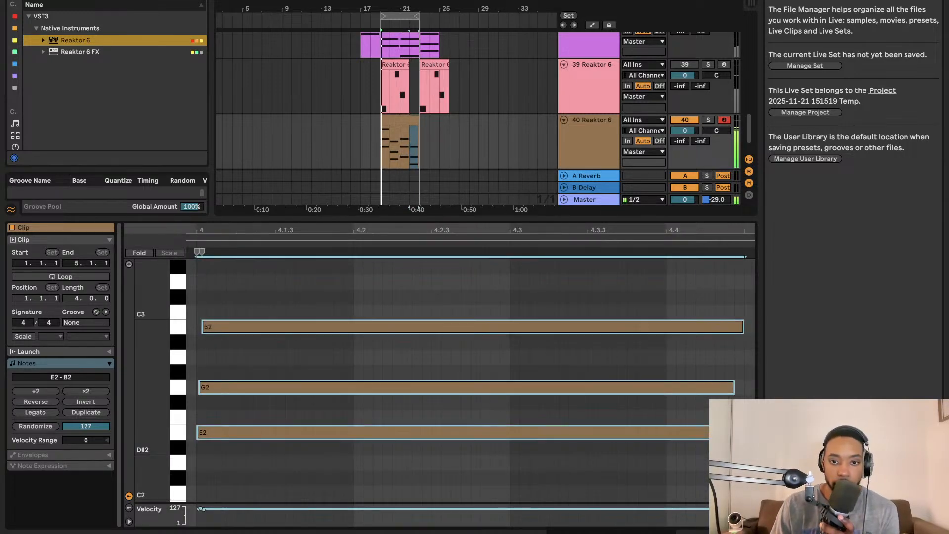
{"action": "key", "text": "shift+Left"}
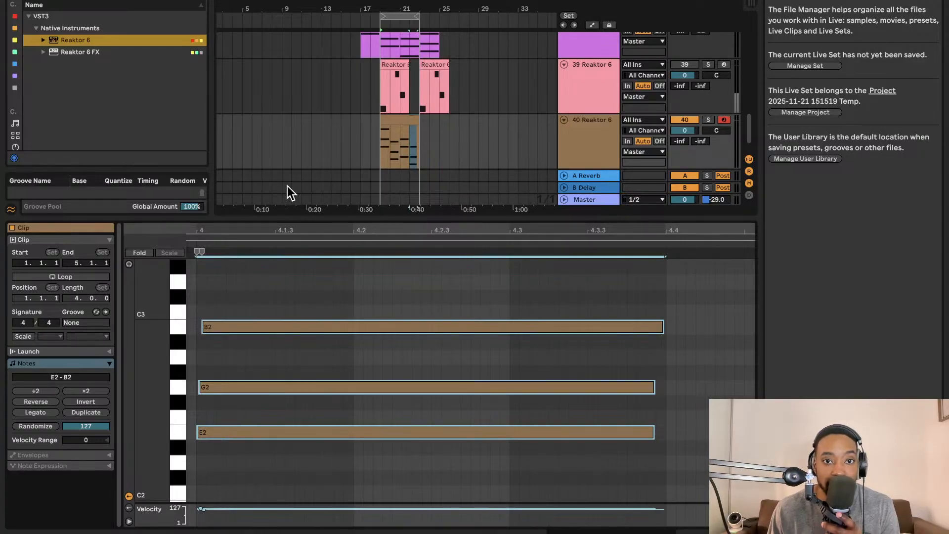
{"action": "left_click", "coordinate": [386, 120]}
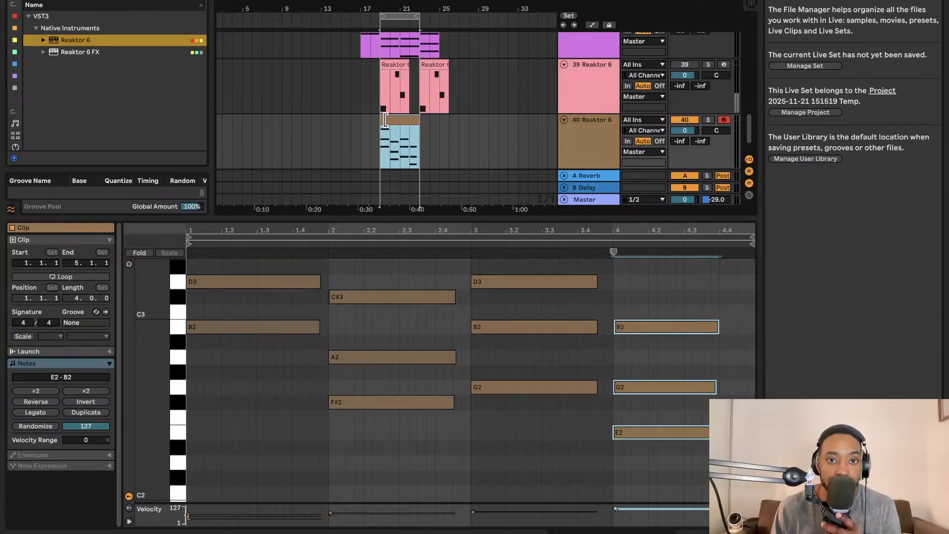
{"action": "key", "text": "space"}
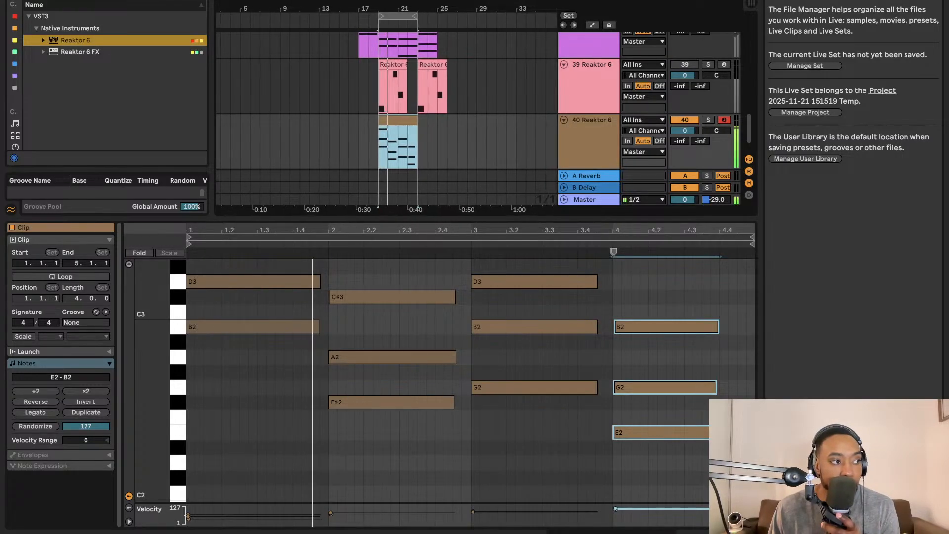